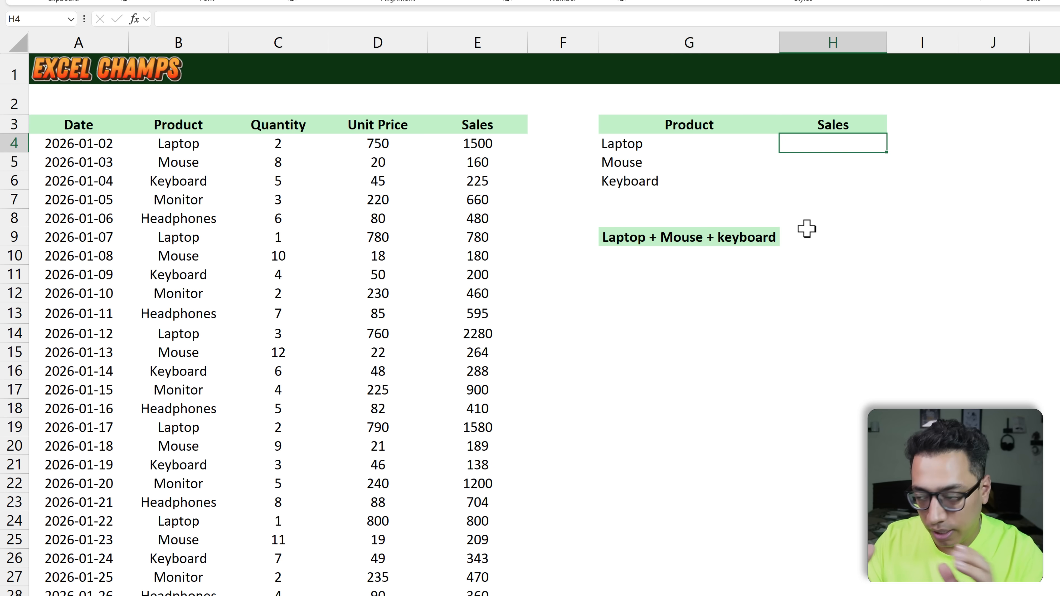
Step: Start a SUMIF formula in H4 with the product column B4:B103 as the range
type("=Sumif")
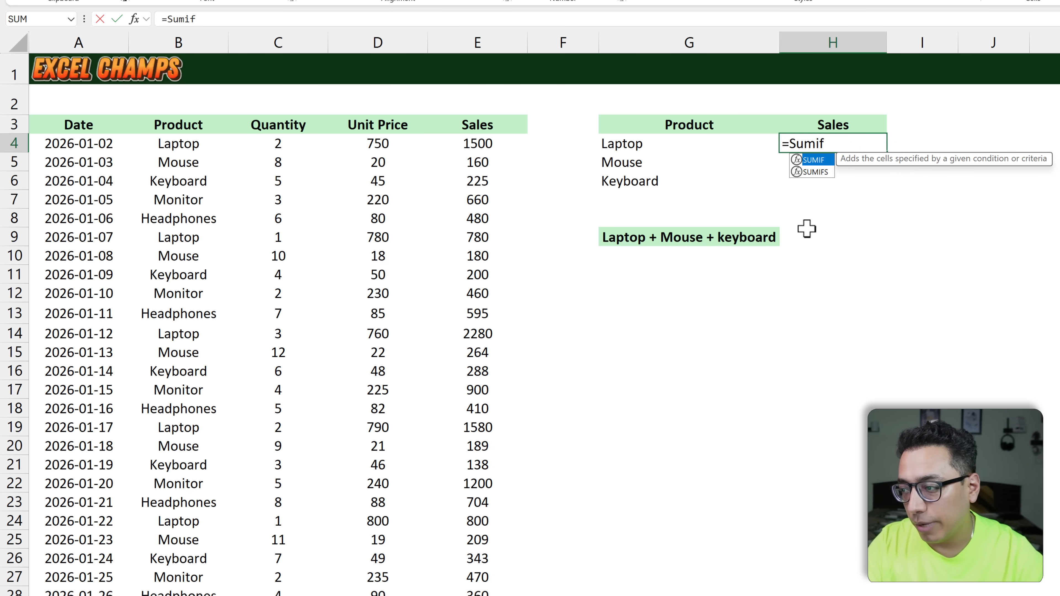
key("Tab")
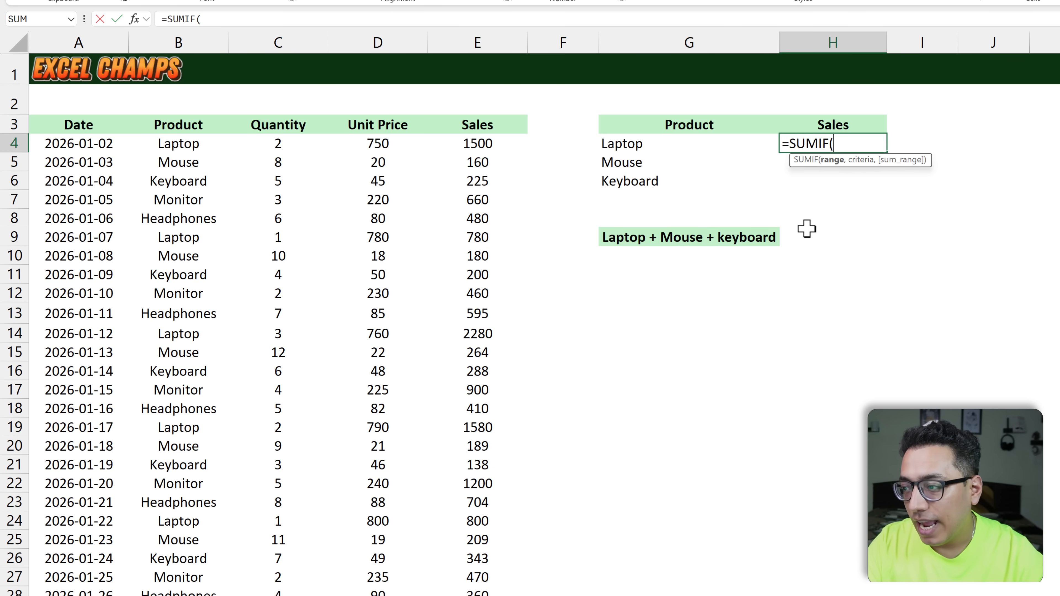
key("Left")
key("Left")
key("Left")
key("Left")
key("Left")
key("Left")
key("ctrl+shift+Down")
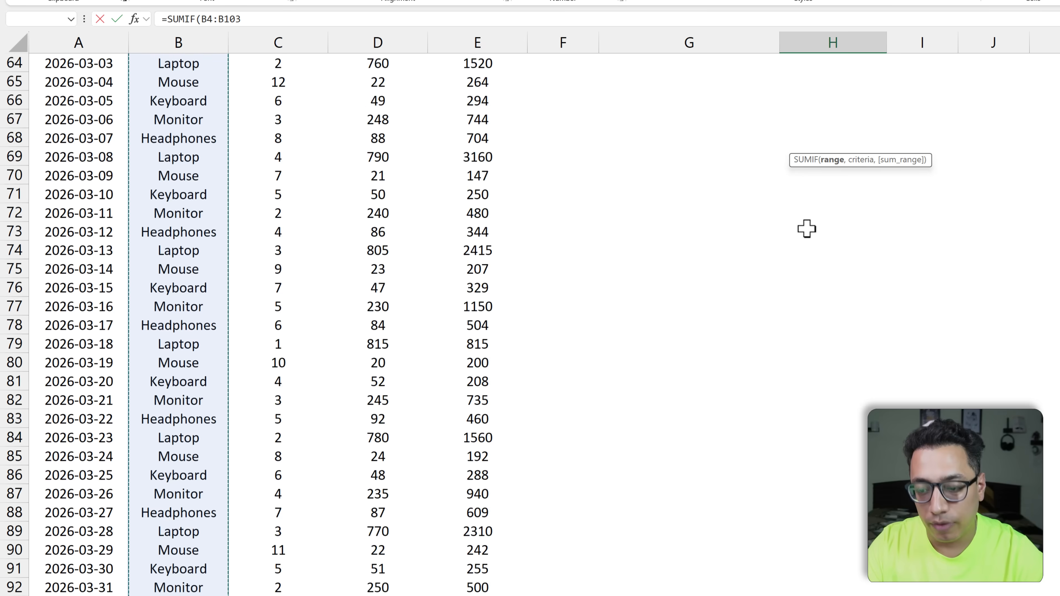
Step: Complete the SUMIF arguments in H4 with G4 as the criteria and E4:E103 as the sum range
type(",")
key("Left")
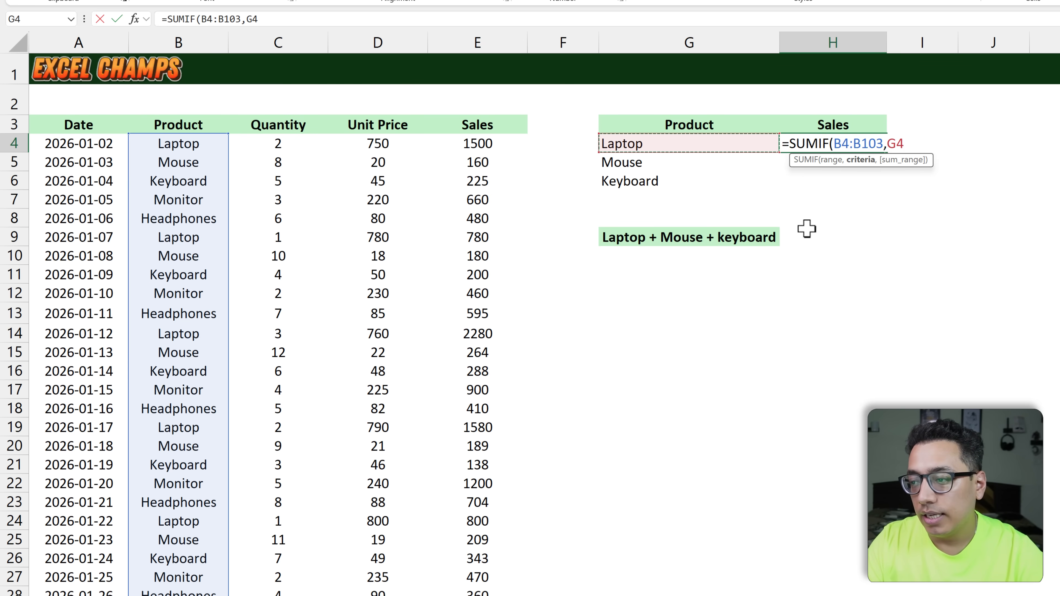
type(",")
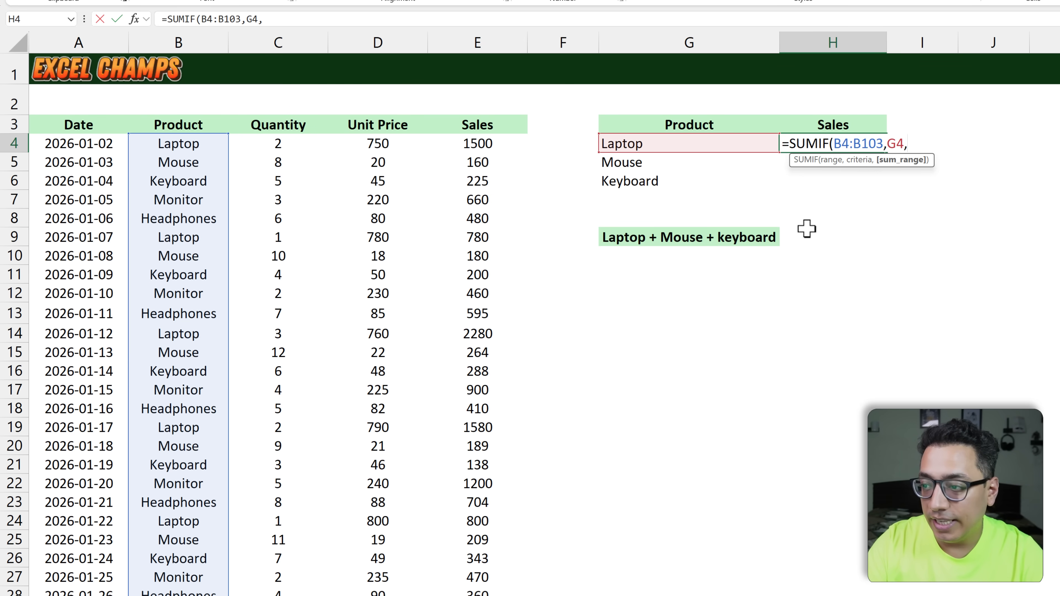
key("Left")
key("Left")
key("ctrl+shift+Down")
key("ctrl+BackSpace")
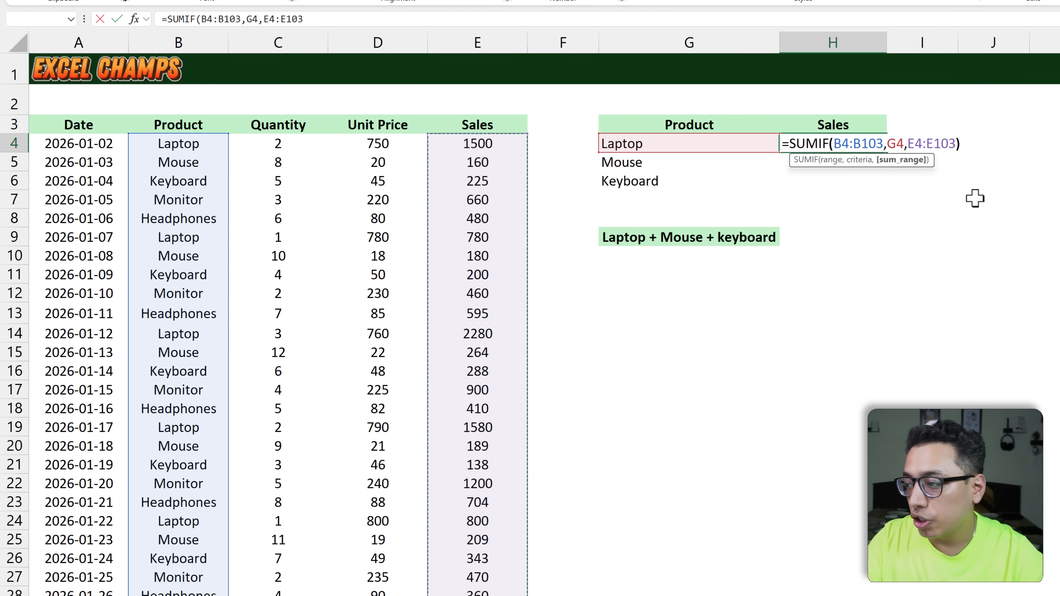
type(")")
Step: Make both SUMIF ranges in H4 absolute as $B$4:$B$103 and $E$4:$E$103, and commit the formula
left_click_drag(877, 144, 834, 145)
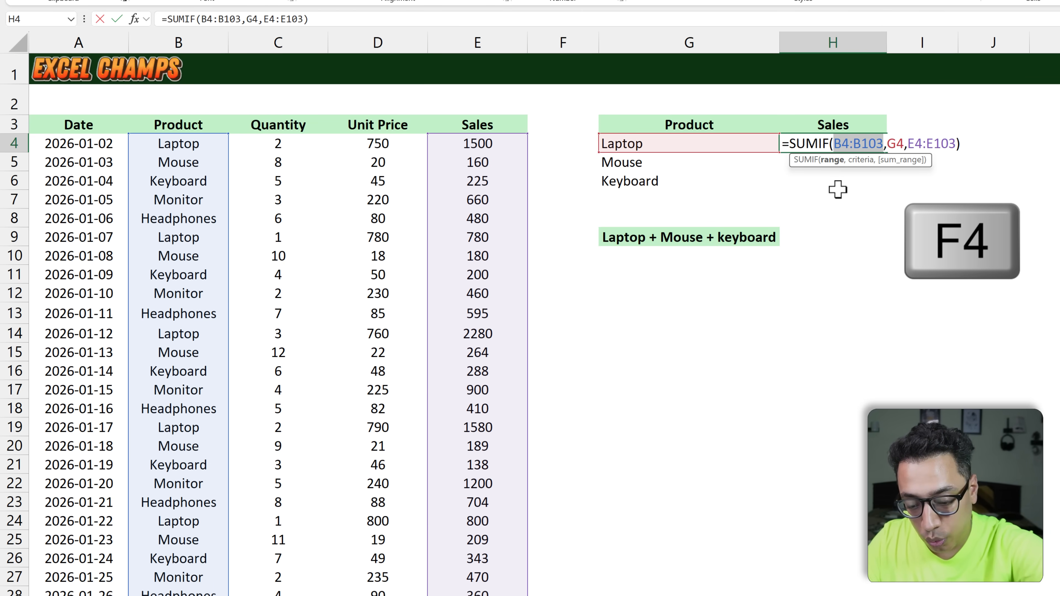
key("F4")
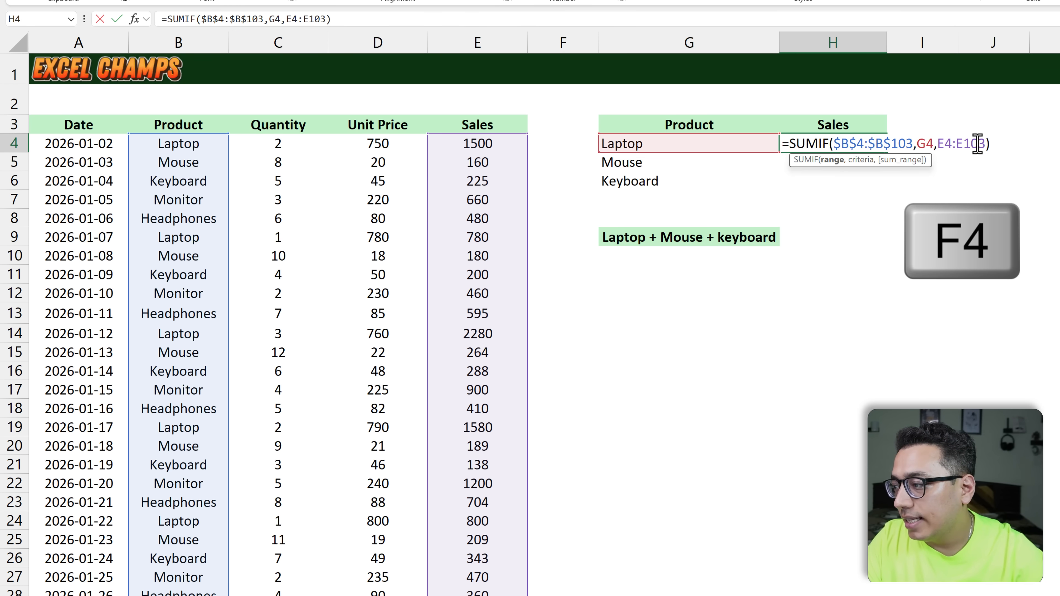
left_click_drag(978, 146, 939, 148)
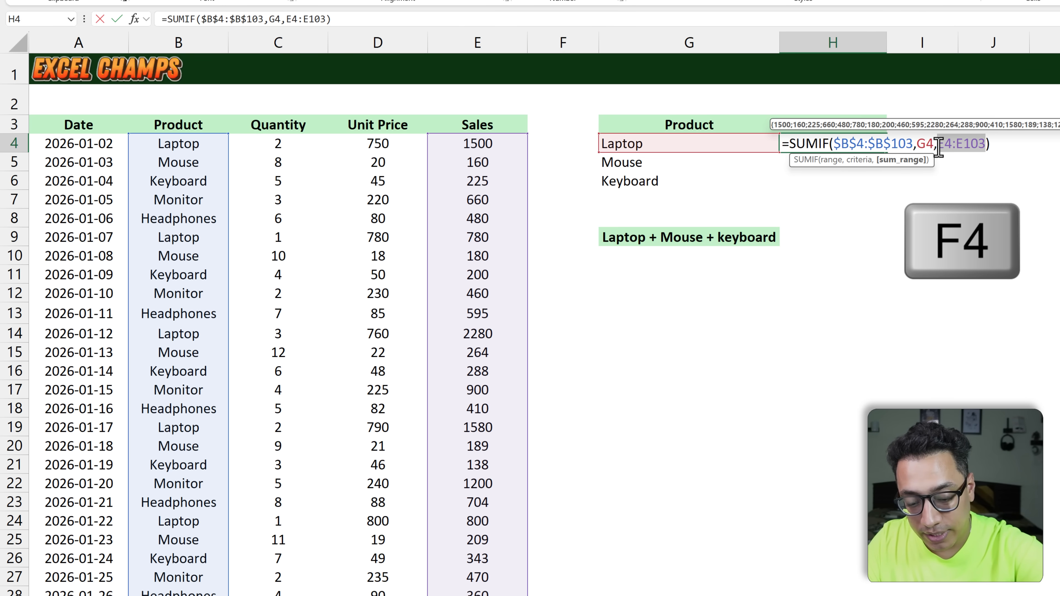
key("F4")
key("Return")
key("Return")
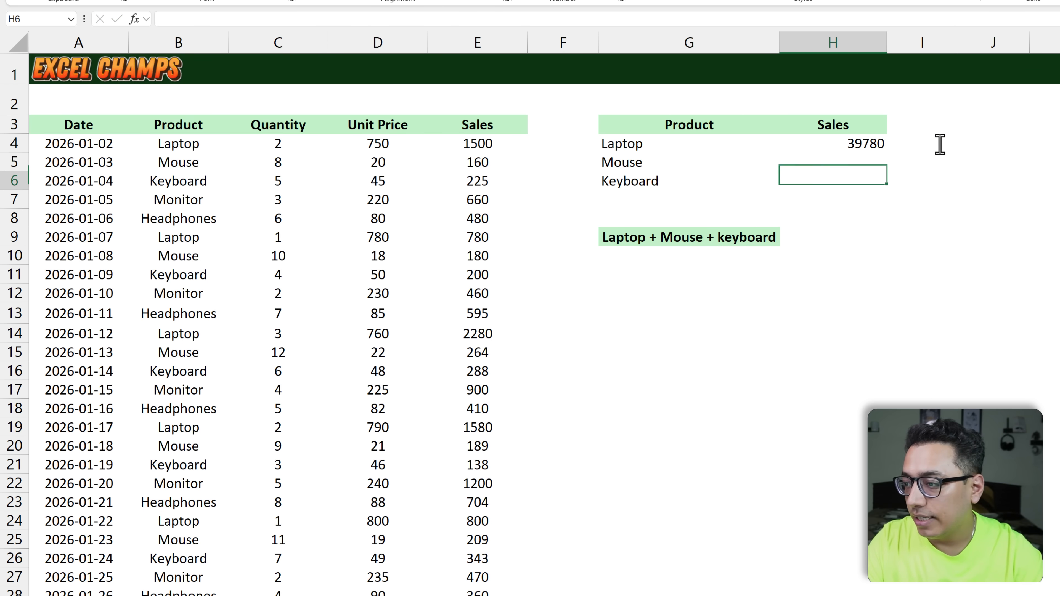
Step: Fill the H4 SUMIF formula down to H6 for Mouse and Keyboard
key("shift+Up")
key("shift+Up")
key("ctrl+d")
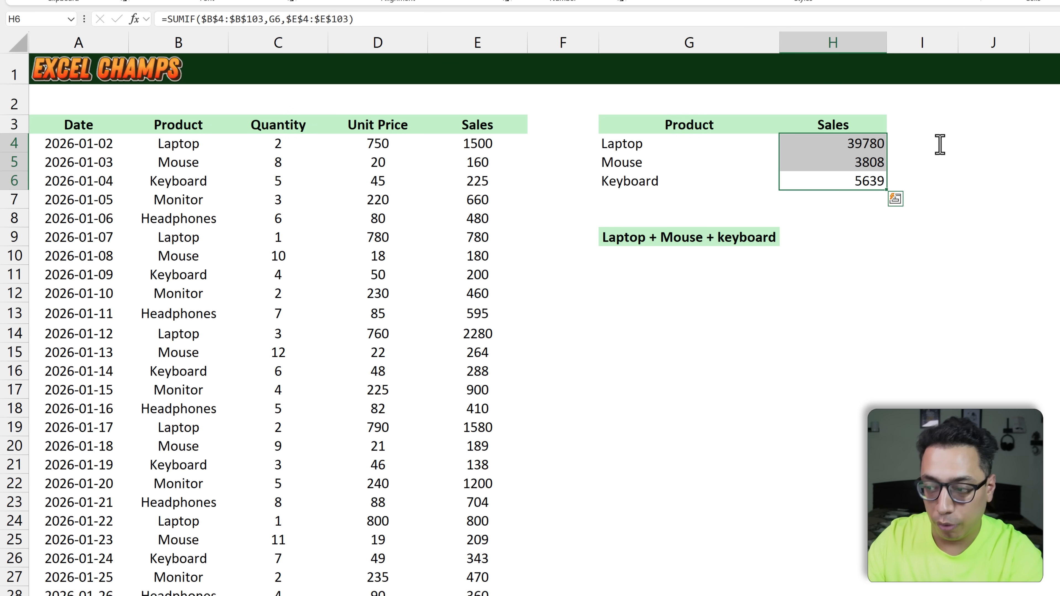
Step: Total the three product sales in H7 with =SUM(H4:H6)
key("Down")
key("alt+equal")
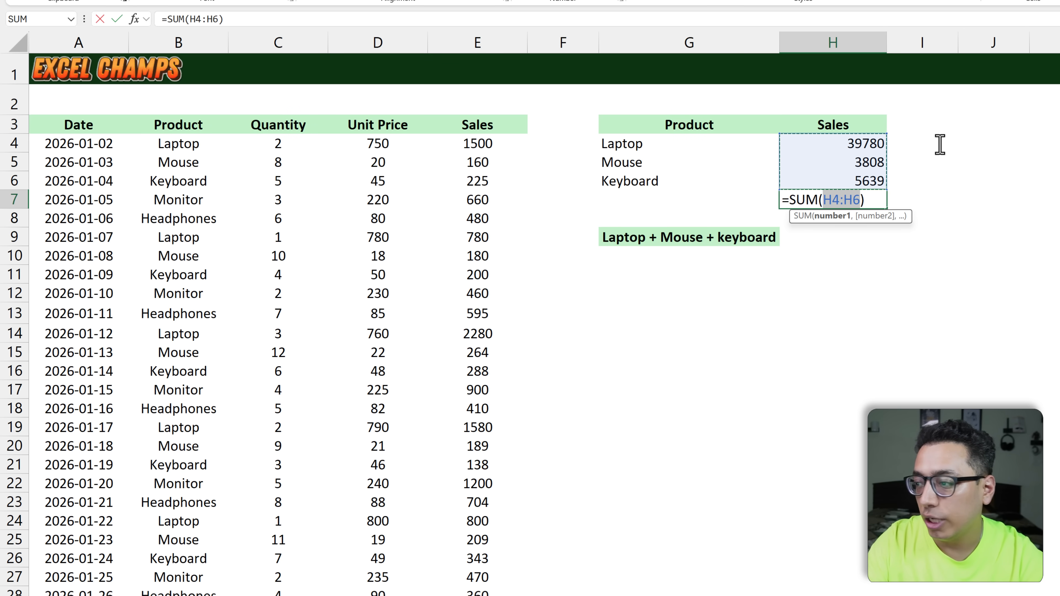
key("Return")
key("Up")
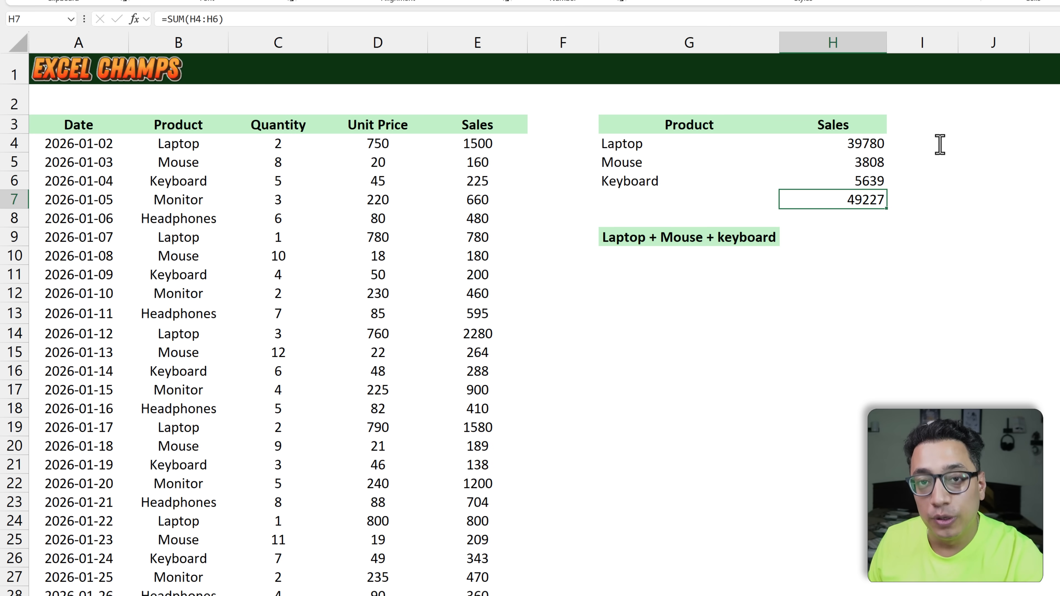
Step: Start a SUMIF formula in G11 below the combined heading, with B4:B103 as the range
left_click(733, 271)
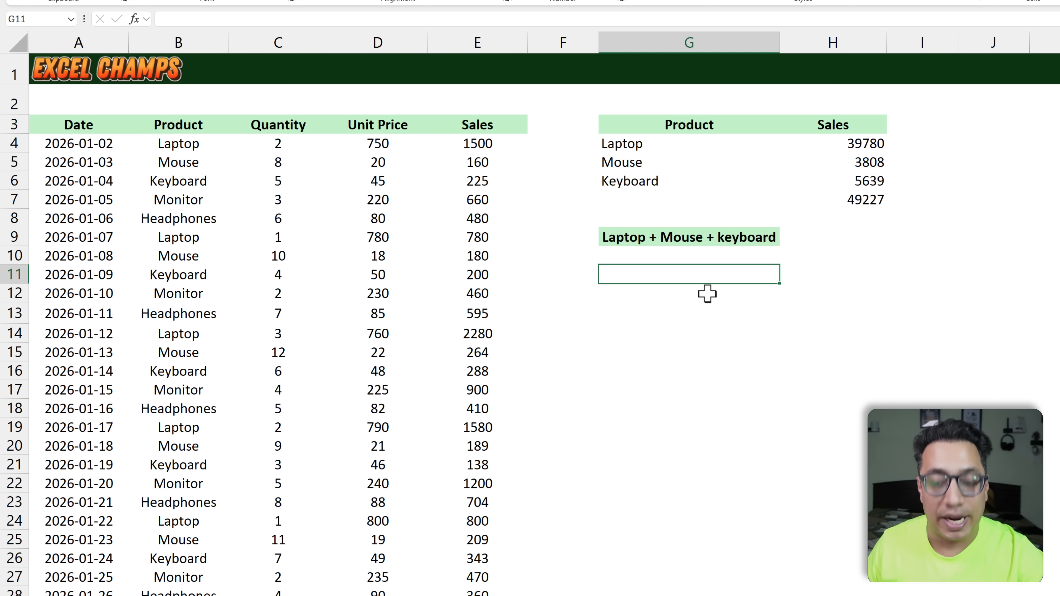
type("=Sumif")
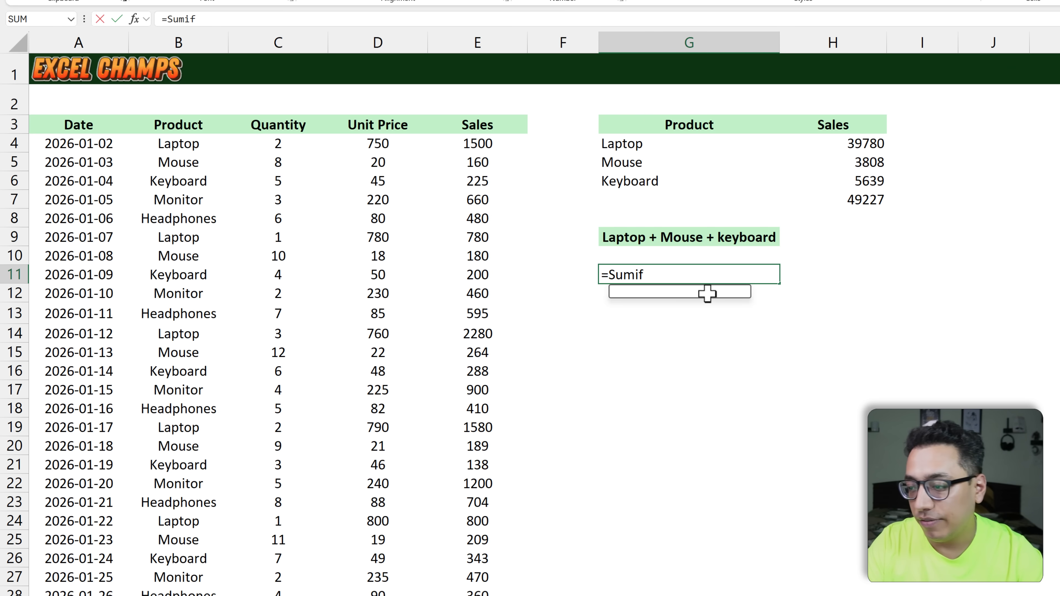
key("Tab")
key("Left")
key("Left")
key("Left")
key("Left")
key("Left")
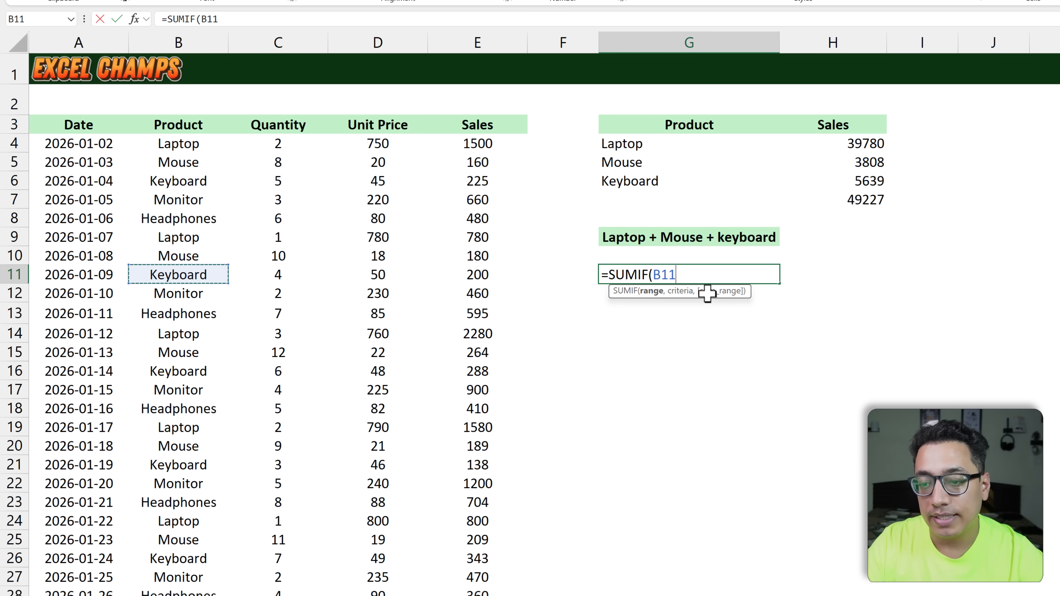
key("Up")
key("Up")
key("Up")
key("Up")
key("Up")
key("Up")
key("Up")
key("ctrl+shift+Down")
key("ctrl+BackSpace")
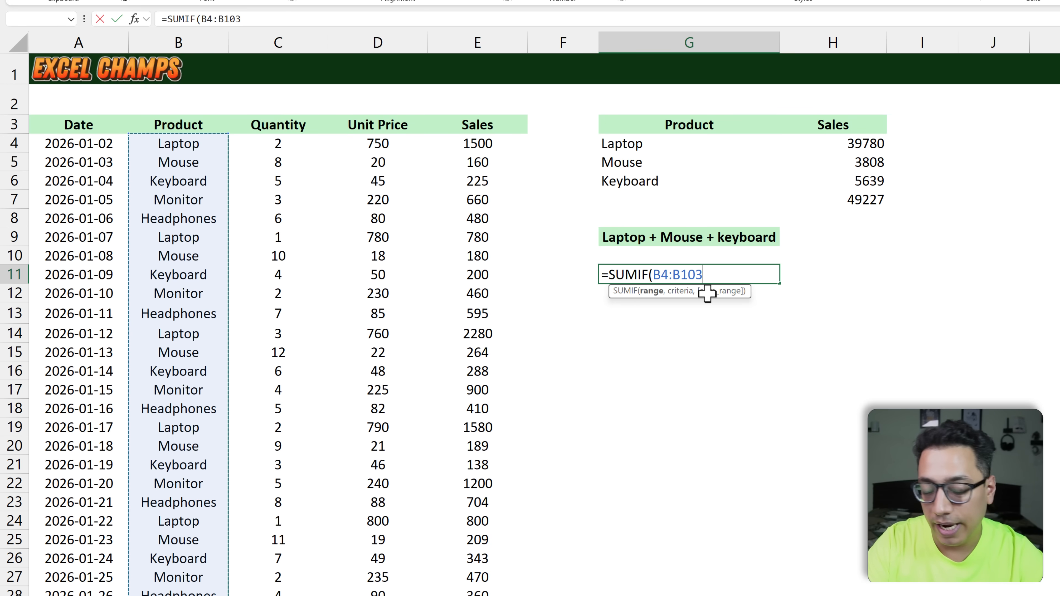
Step: Finish the G11 SUMIF with the array criteria {"Laptop","Mouse","Keyboard"} and sum range E4:E103
type(",")
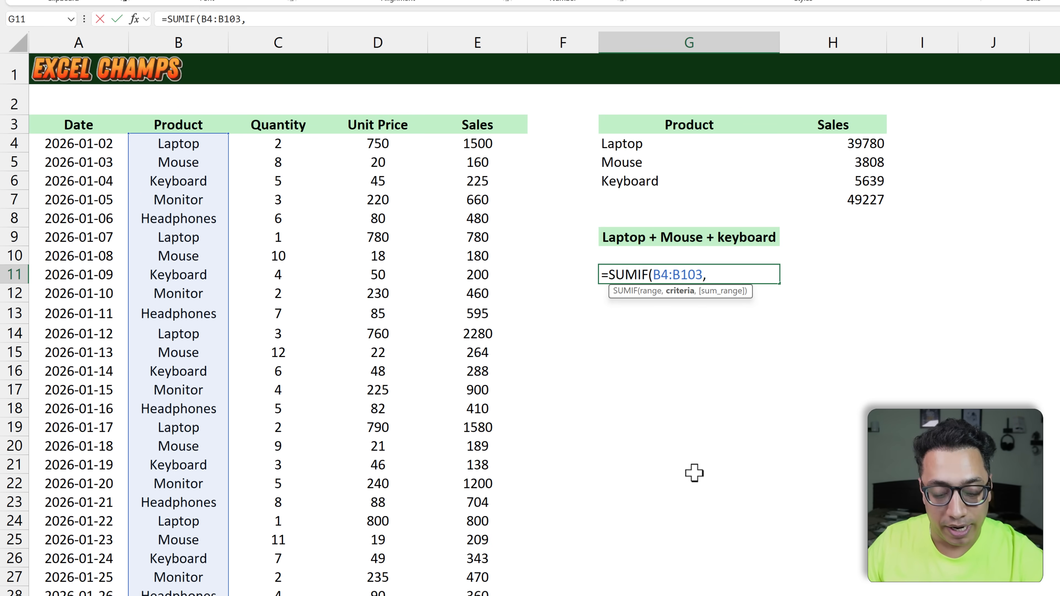
type("{\"Laptop\",\"Mouse\",\"Keyboard\"}")
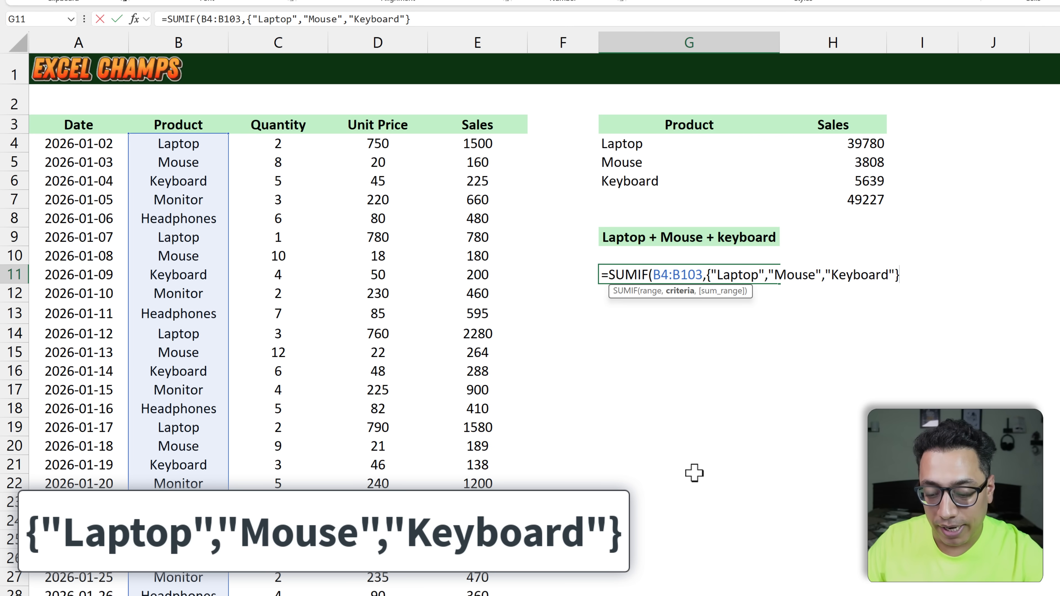
type(",")
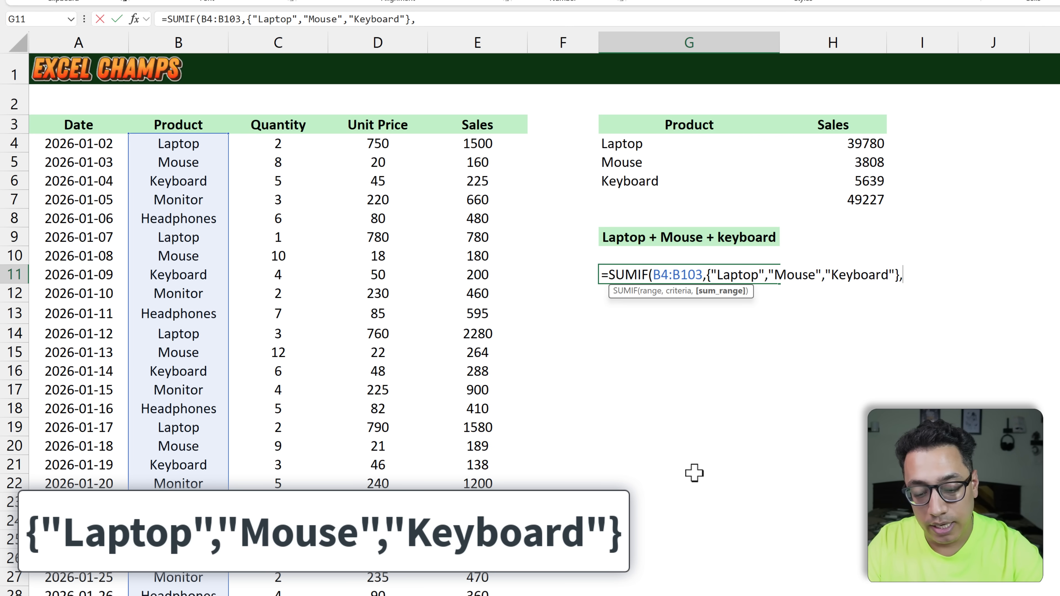
key("Left")
key("Left")
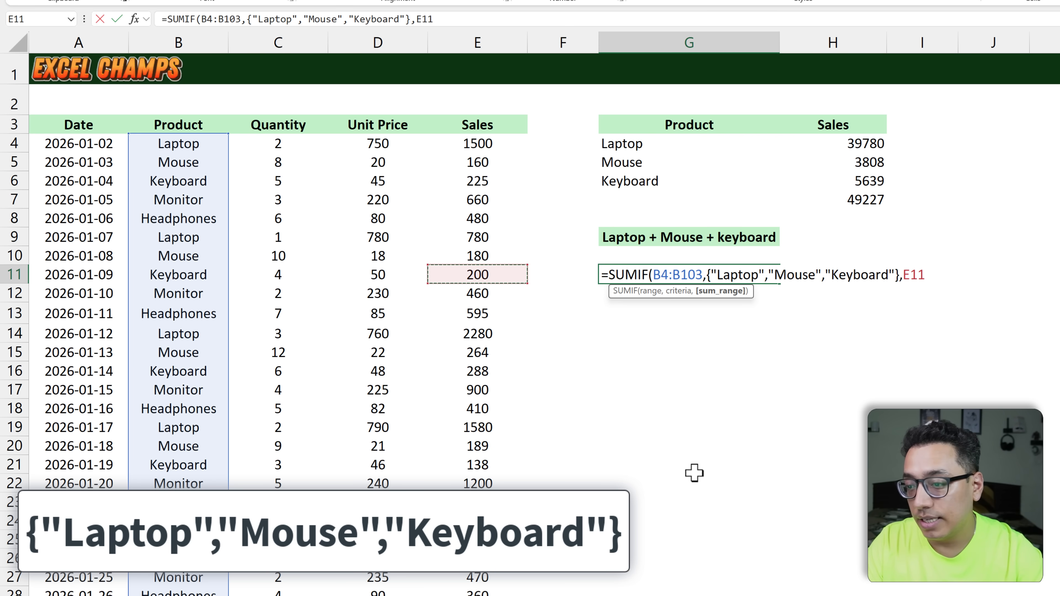
key("ctrl+Up")
key("Down")
key("ctrl+shift+Down")
type(")")
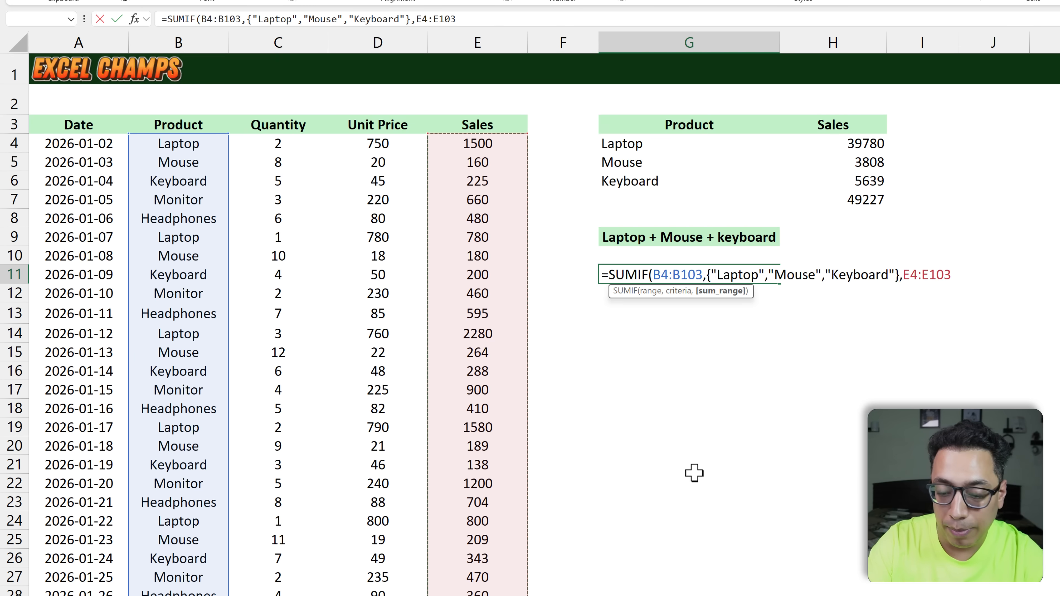
key("Return")
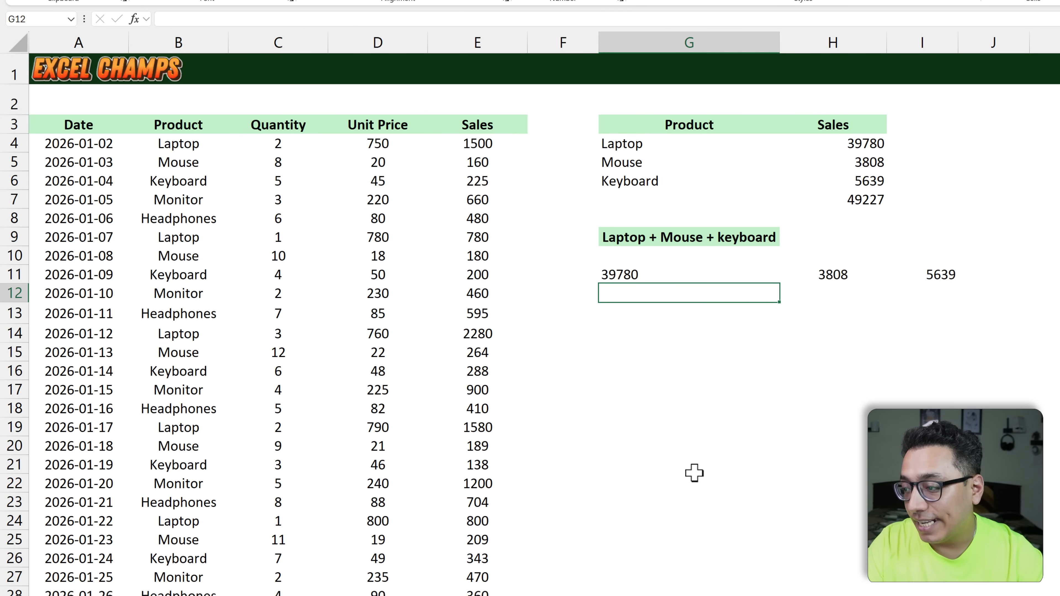
Step: Wrap the SUMIF formula in G11 in a SUM function to combine the three product results
key("Up")
key("ctrl+shift+Right")
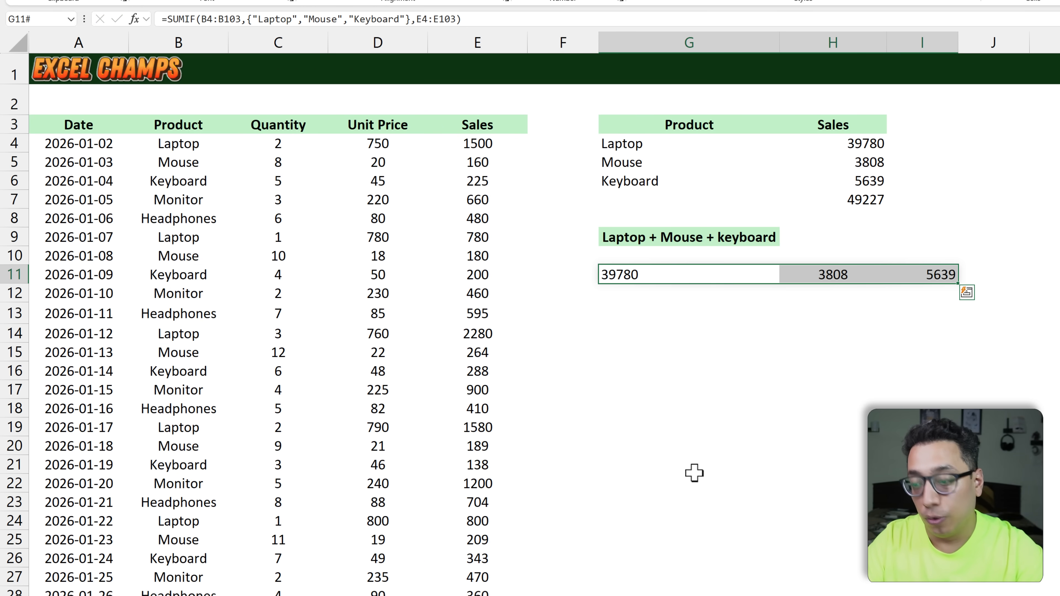
key("shift+Left")
key("shift+Left")
key("F2")
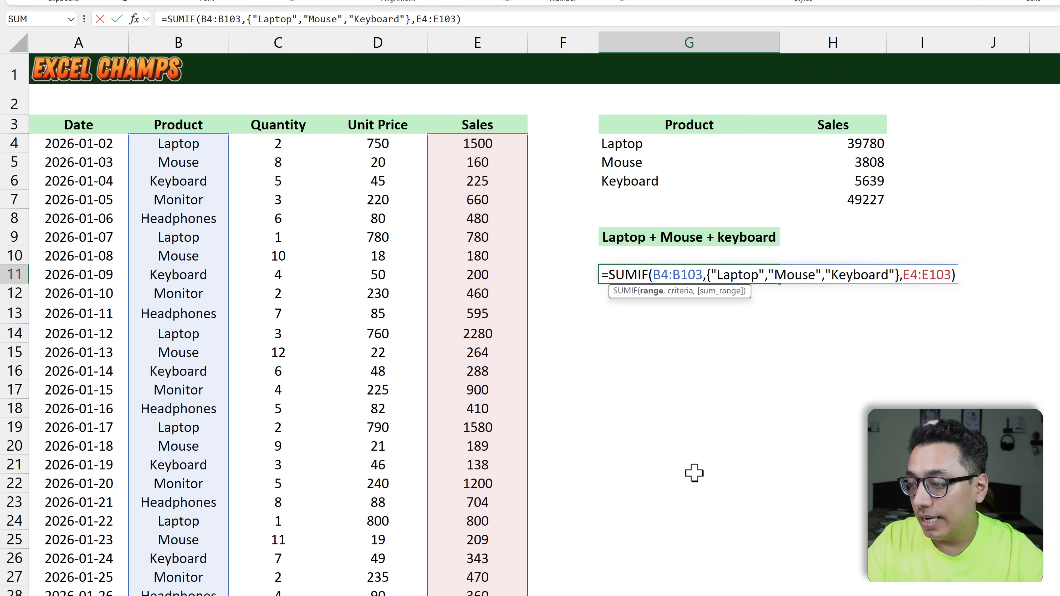
key("ctrl+Left")
key("ctrl+Left")
key("ctrl+Left")
key("ctrl+Left")
type("SUM(")
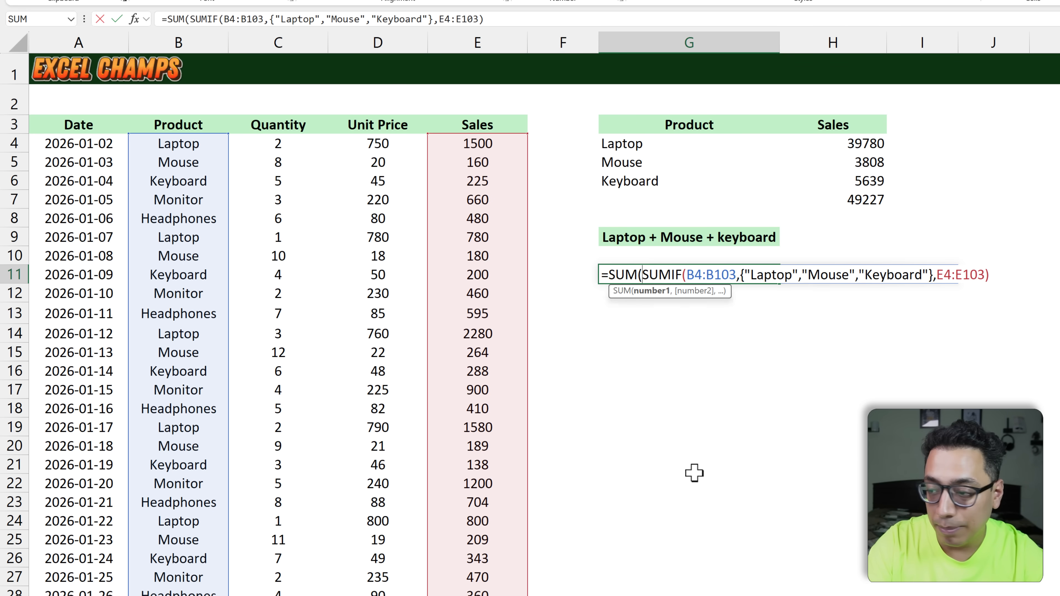
key("ctrl+Right")
key("ctrl+Right")
key("ctrl+Right")
key("ctrl+Right")
key("ctrl+Right")
key("ctrl+Right")
key("ctrl+Right")
key("ctrl+Right")
key("ctrl+Right")
key("ctrl+Right")
key("ctrl+Right")
key("ctrl+Right")
key("ctrl+Right")
key("ctrl+Right")
key("ctrl+Right")
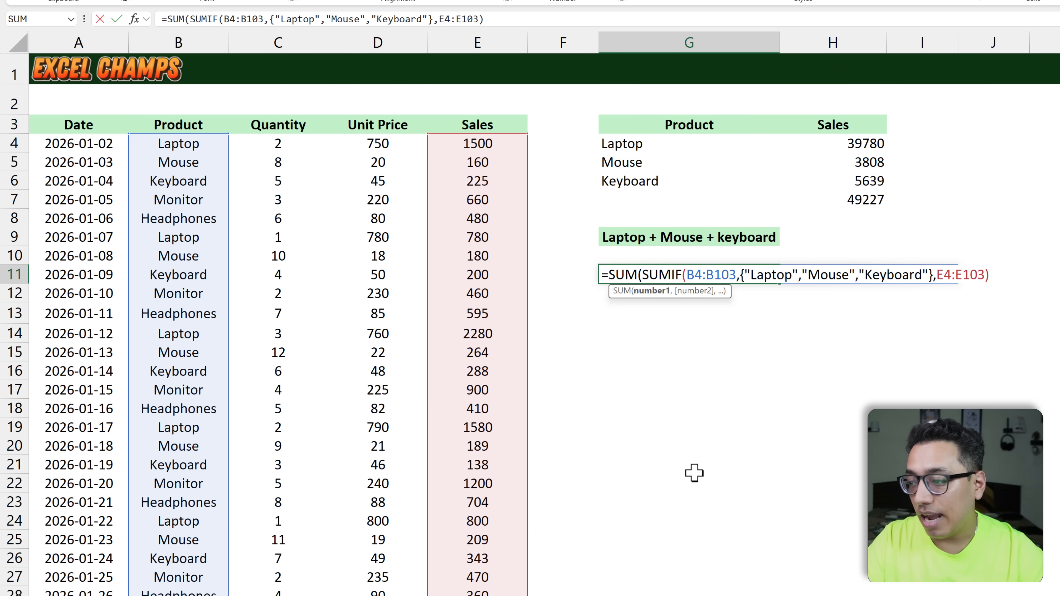
key("Return")
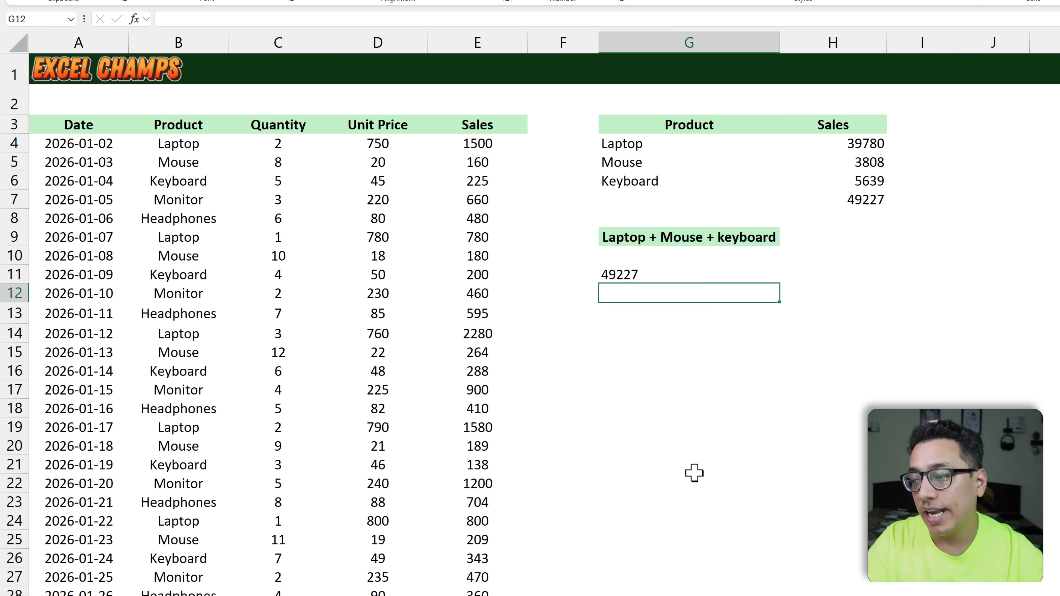
Step: Remove "Keyboard" from the array criteria in the G11 formula, leaving {"Laptop","Mouse"}
key("Up")
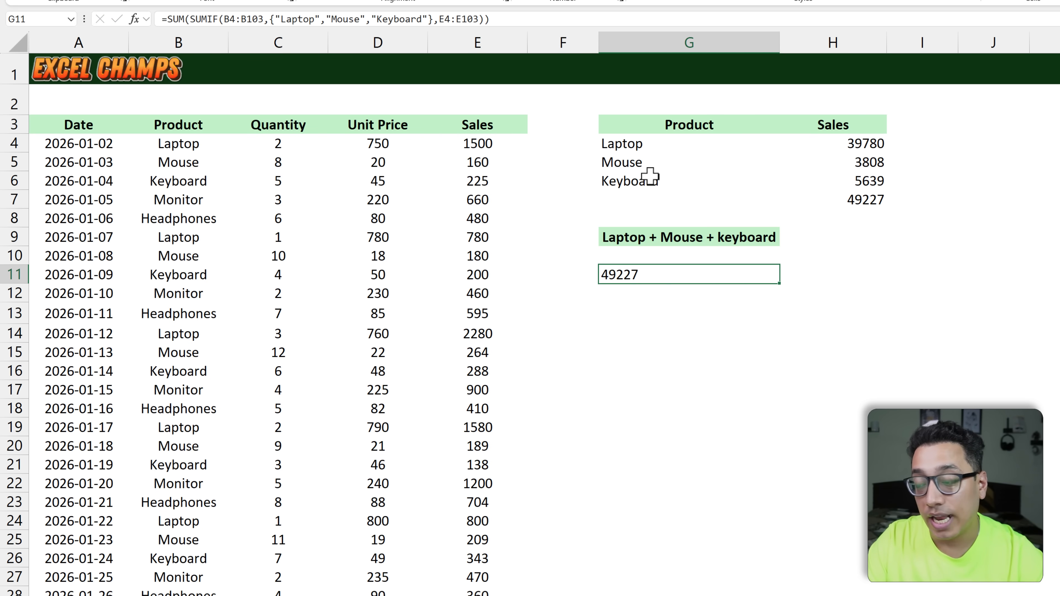
double_click(649, 274)
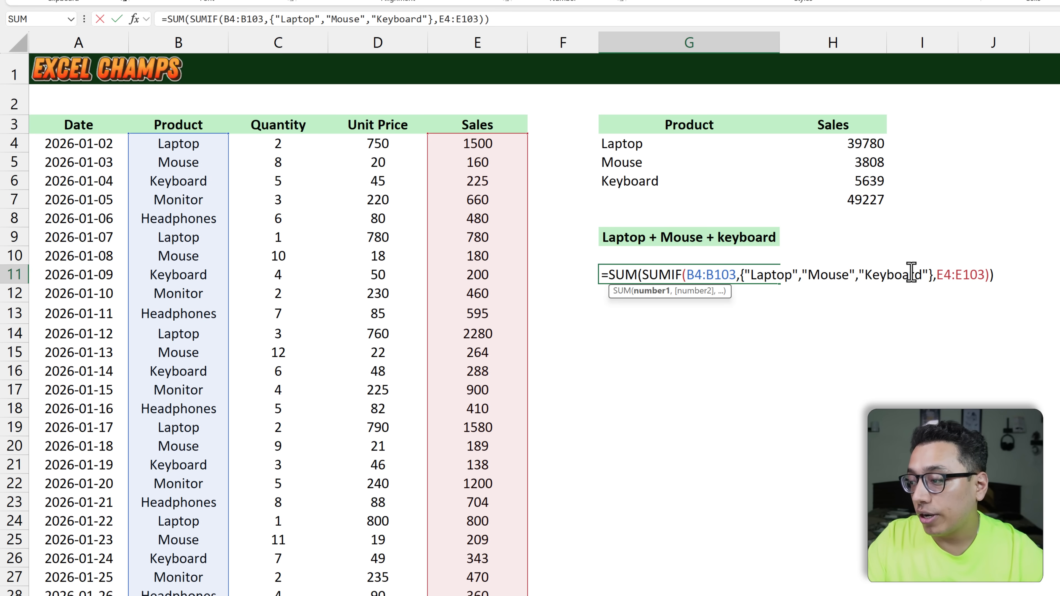
left_click_drag(927, 274, 855, 277)
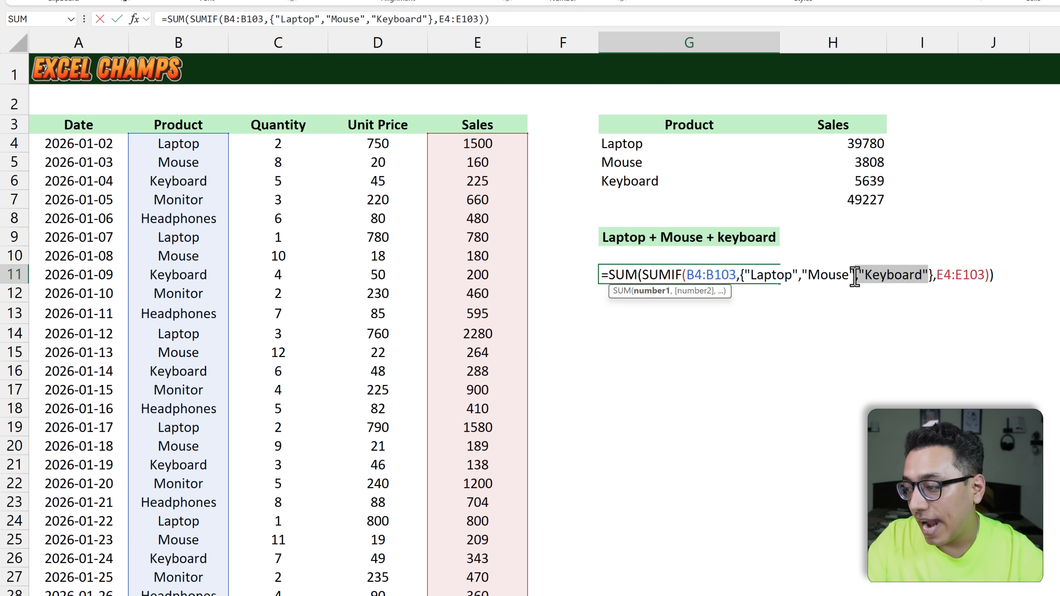
key("BackSpace")
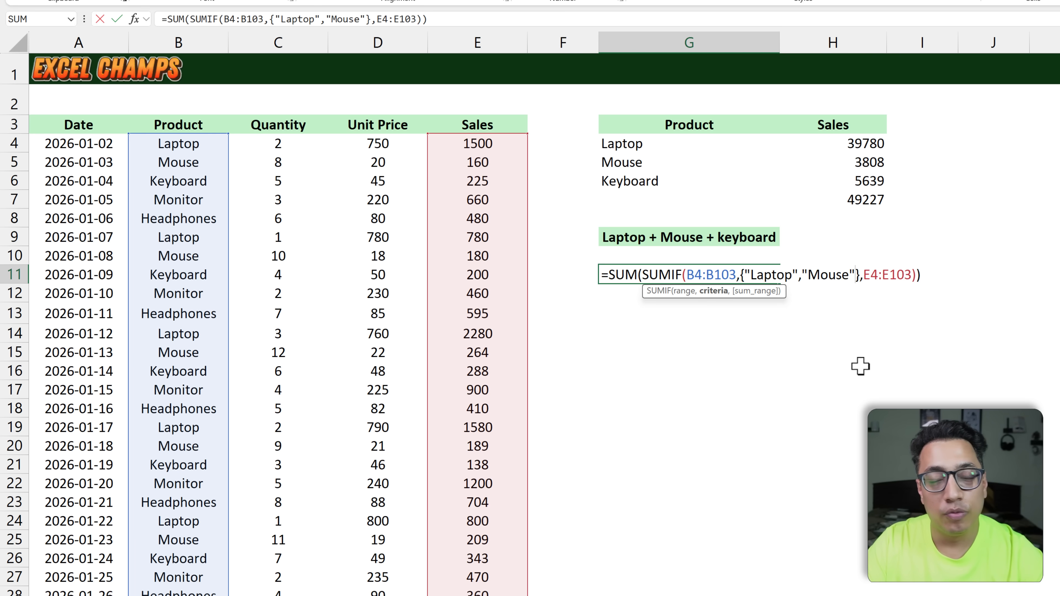
key("Return")
key("Up")
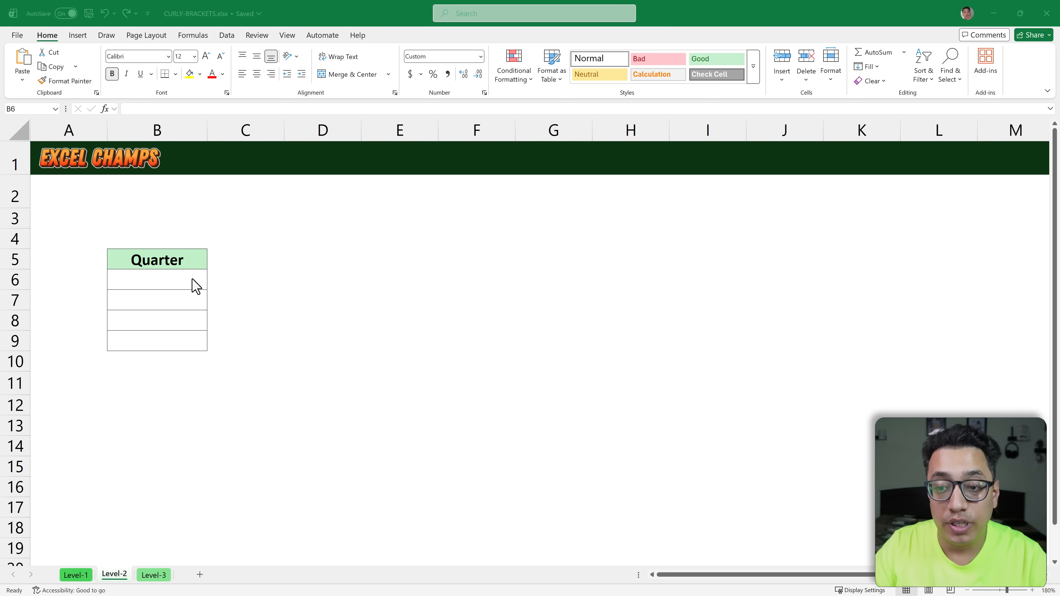
Step: Start a DATE formula in B6 below the Quarter heading, with 2026 as the year
left_click(199, 285)
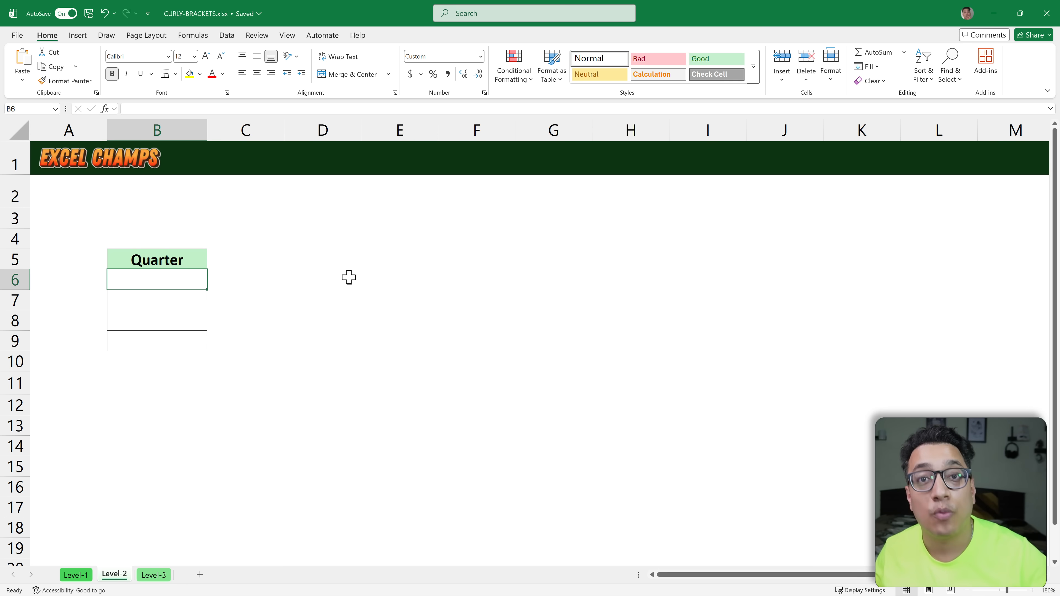
type("=Date")
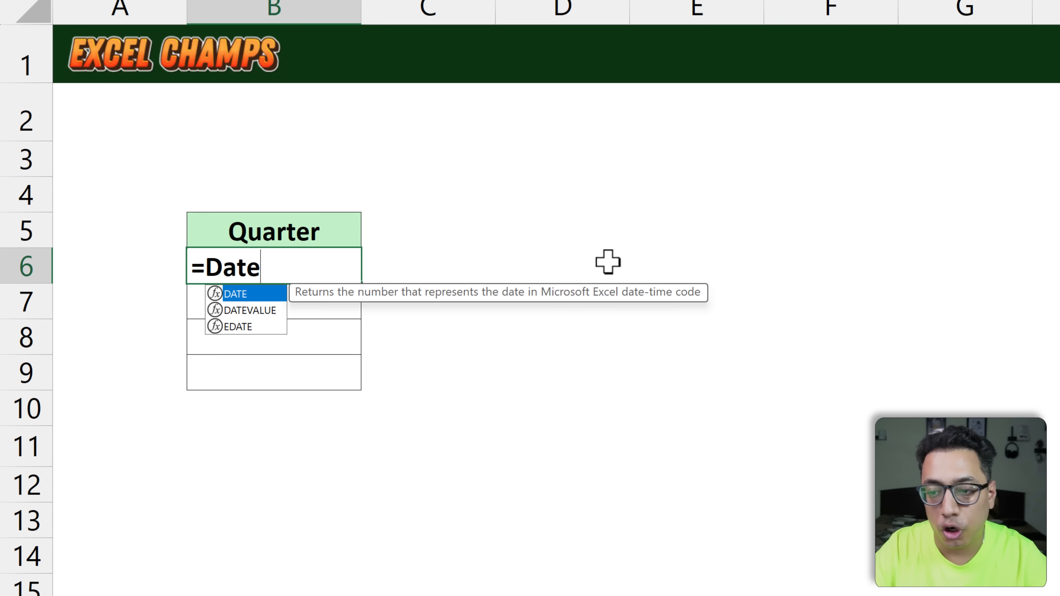
key("Tab")
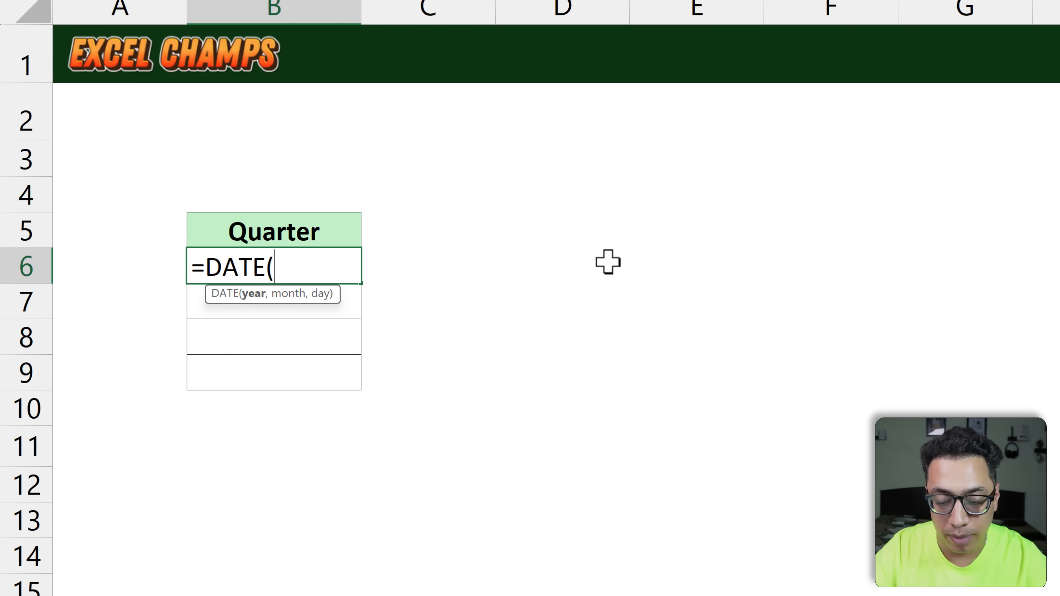
type("2026")
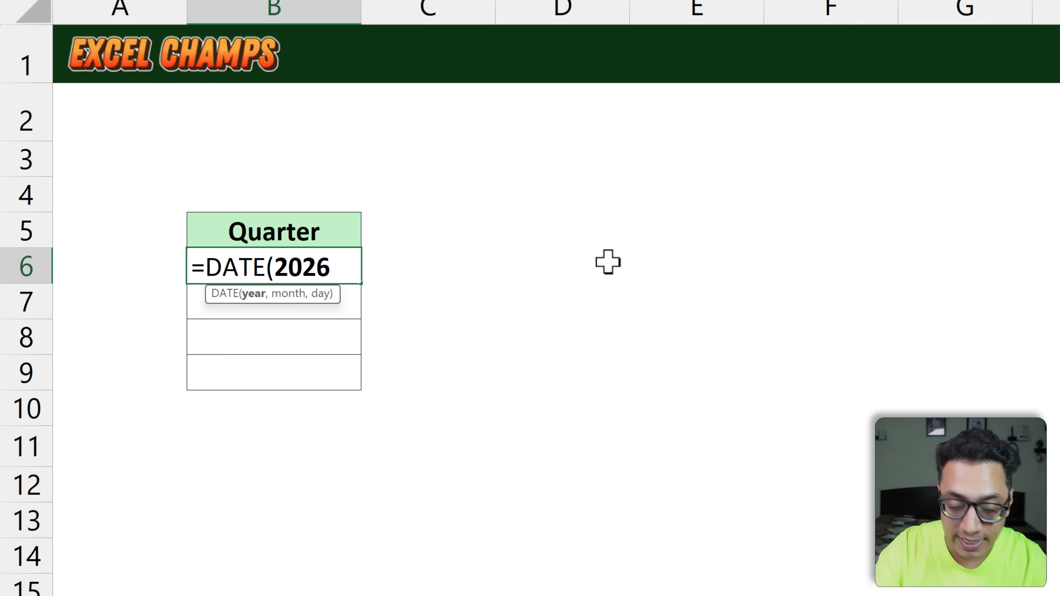
type(",")
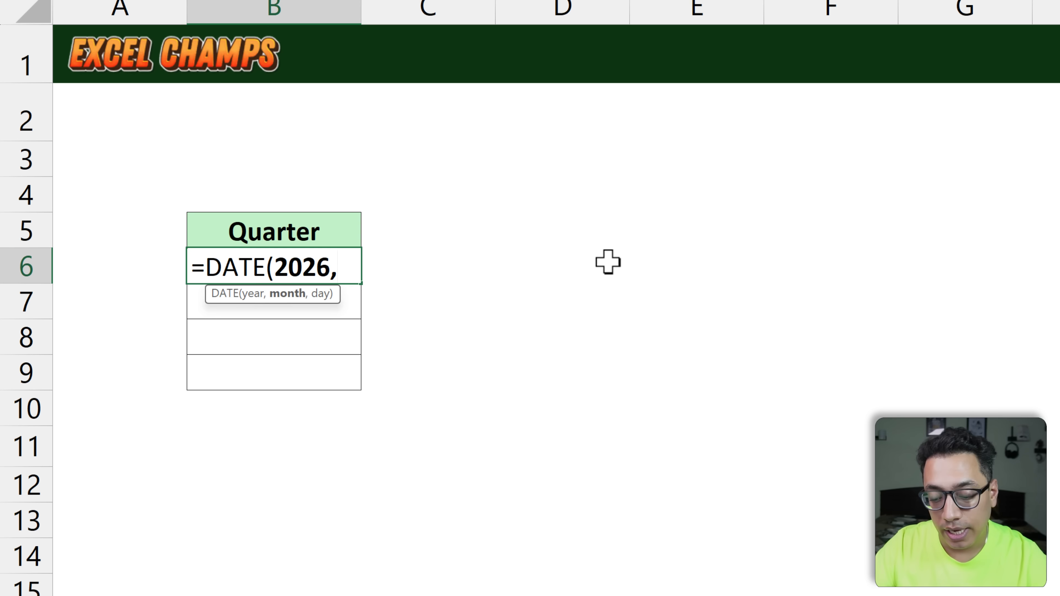
type("{")
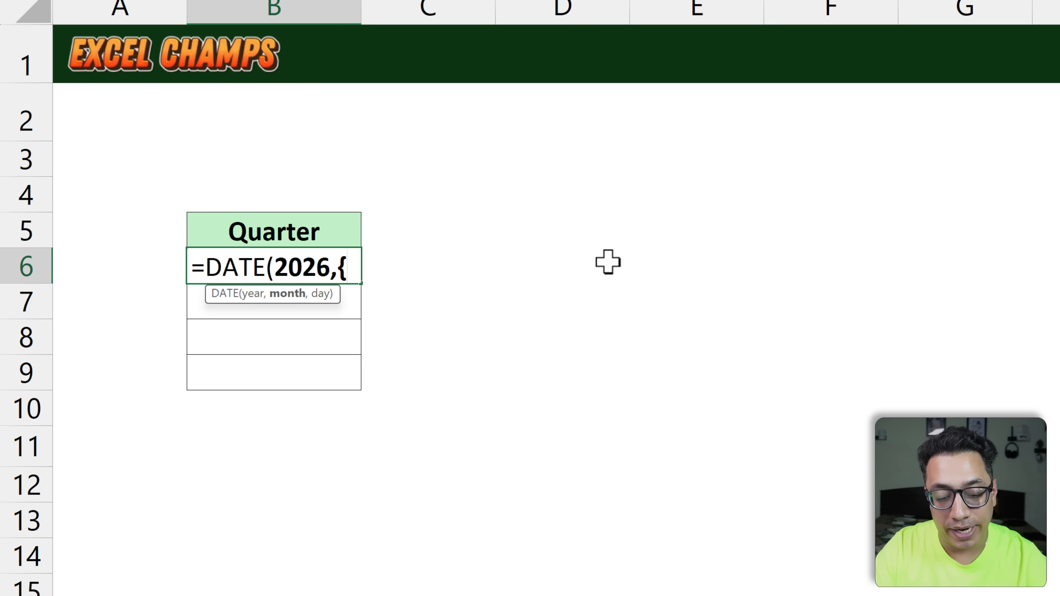
type("1")
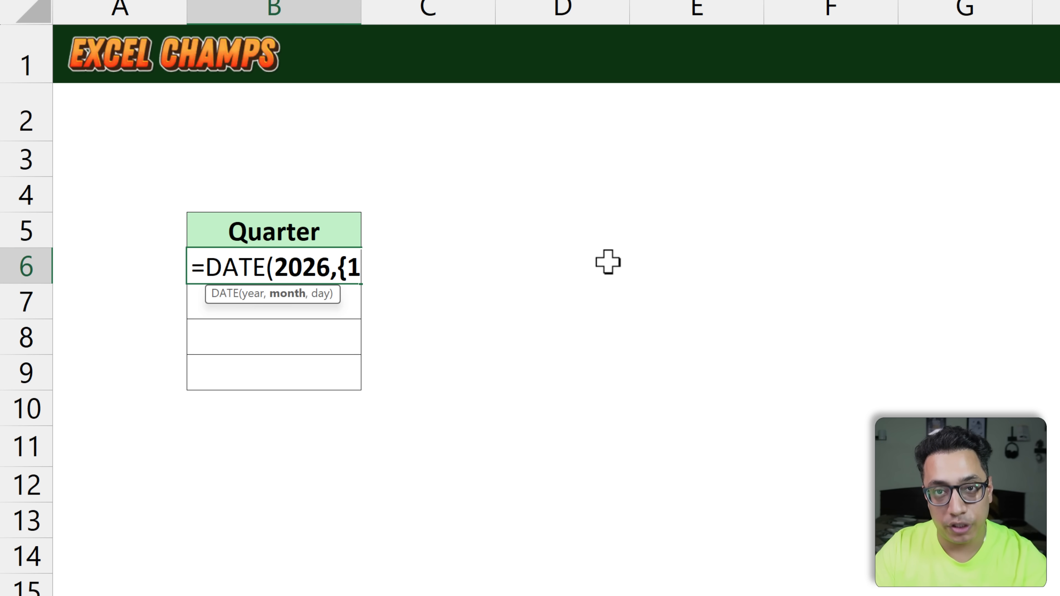
type(",4")
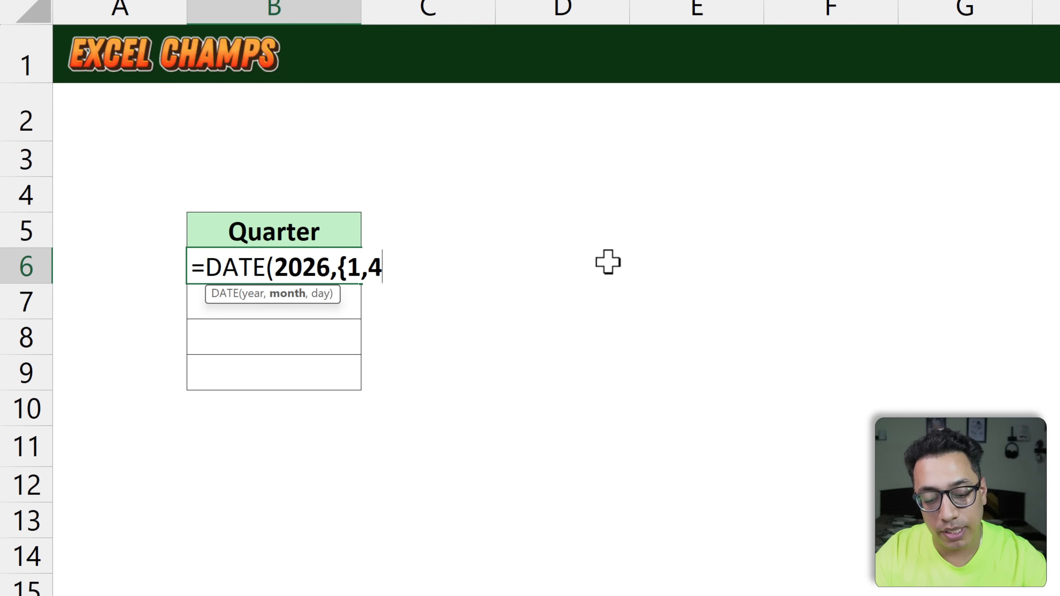
type(",")
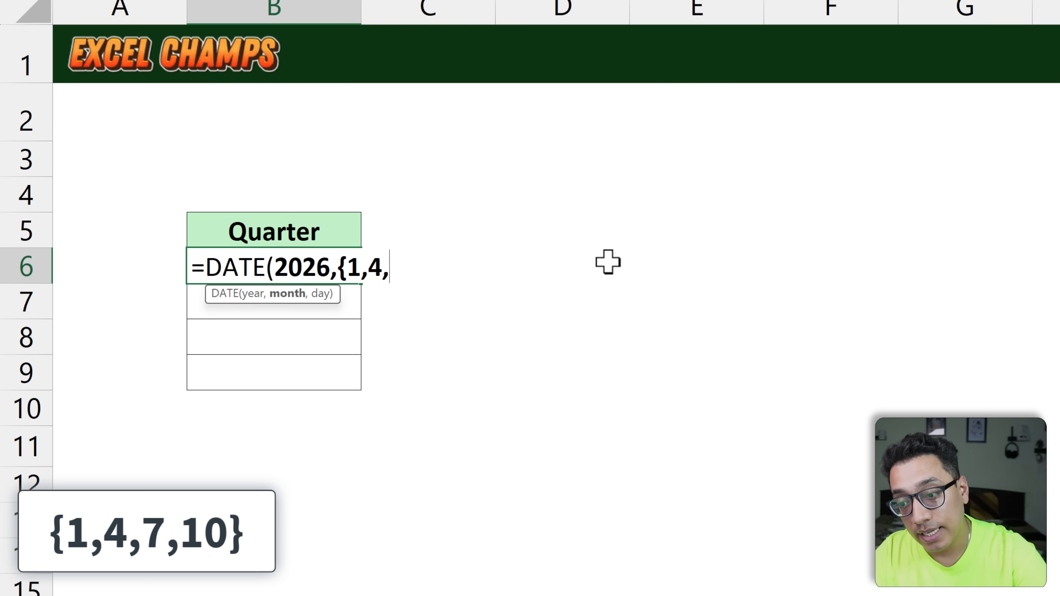
type("7,10")
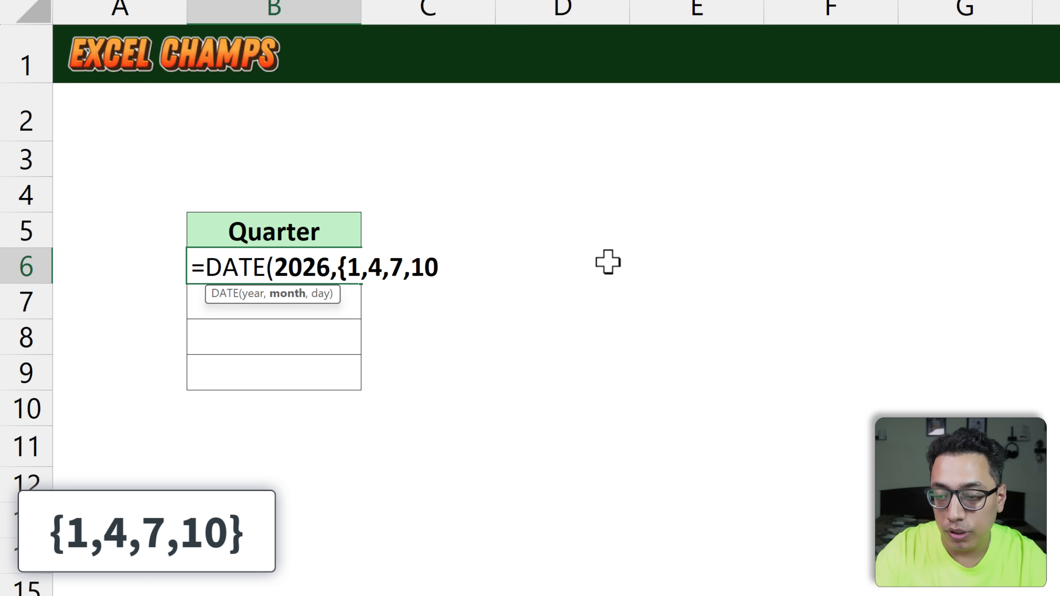
type("},")
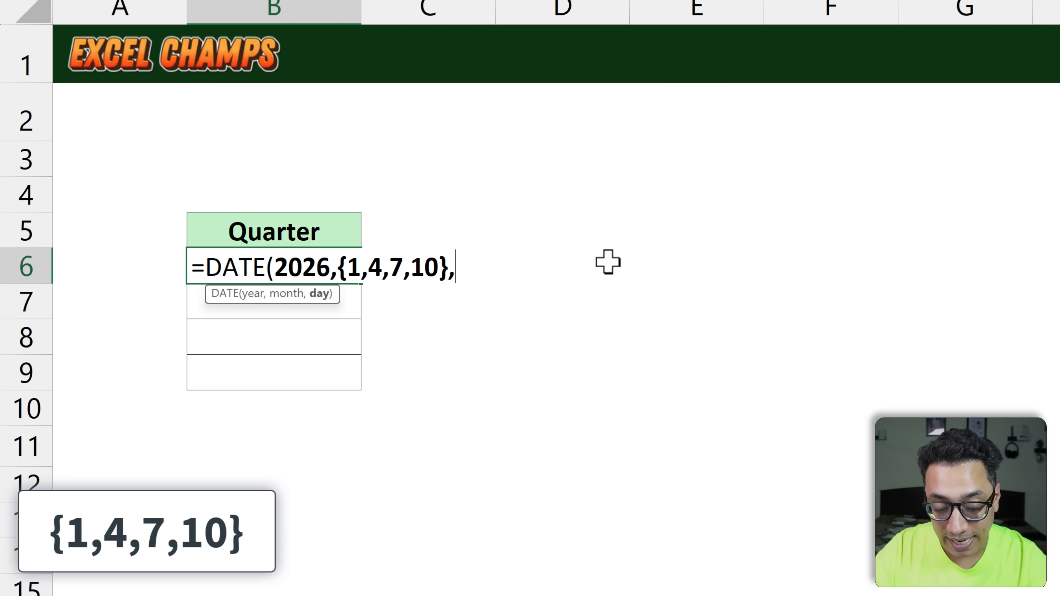
type("1")
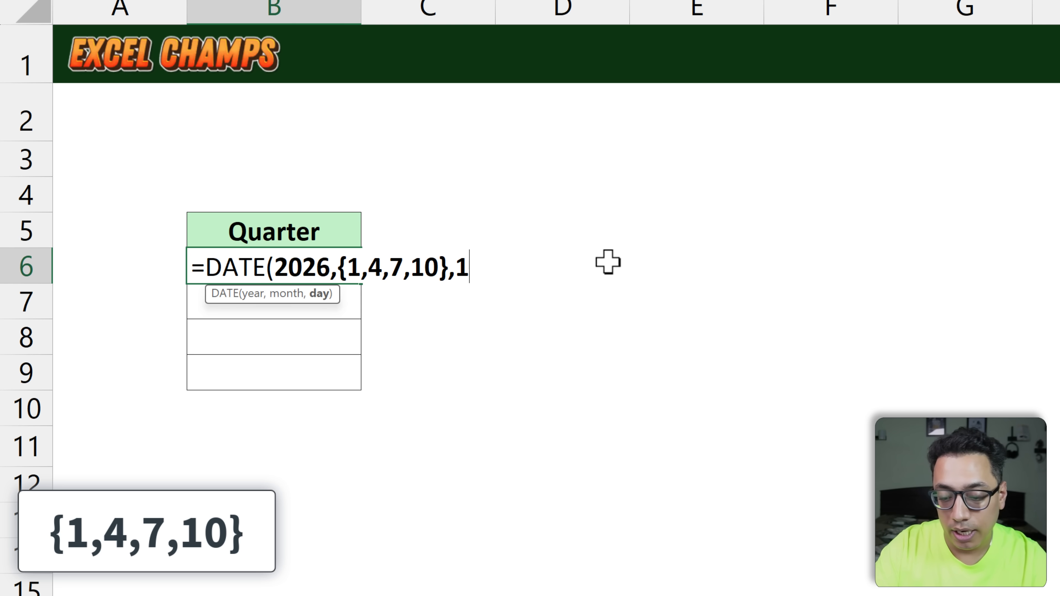
type(")")
Step: Finish the B6 DATE formula with the month array {1,4,7,10} and day 1
key("Return")
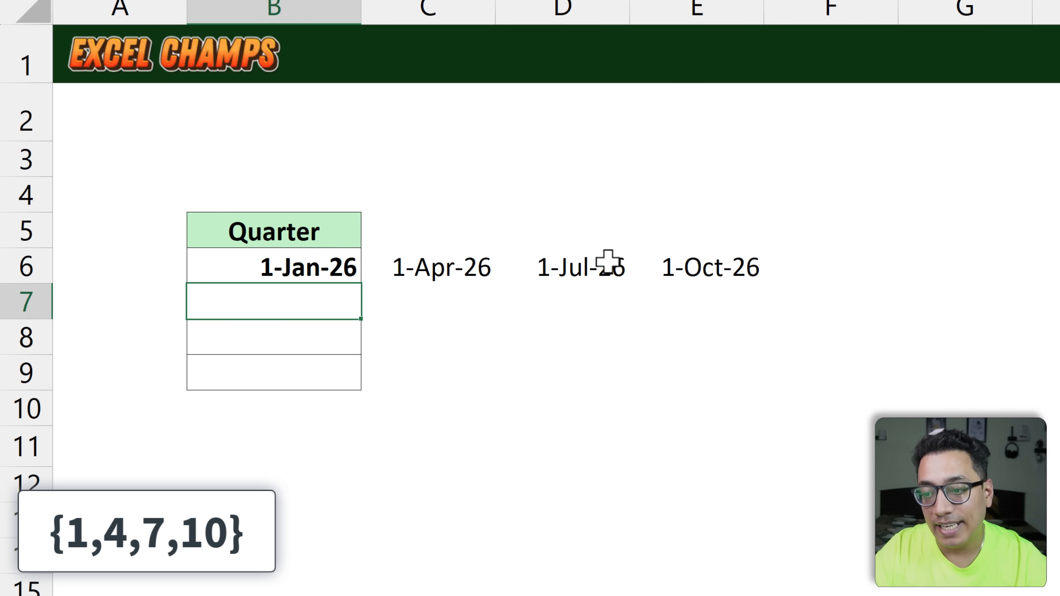
Step: Examine the dates spilled across row 6 and select B6:E6
key("Up")
key("ctrl+Right")
key("Right")
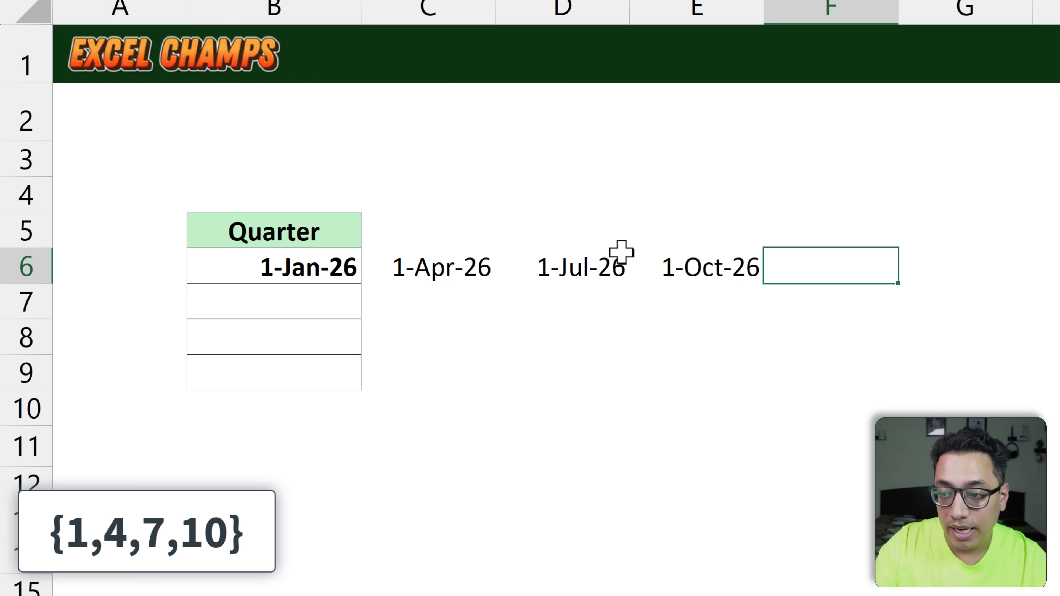
left_click(324, 267)
left_click_drag(358, 262, 669, 268)
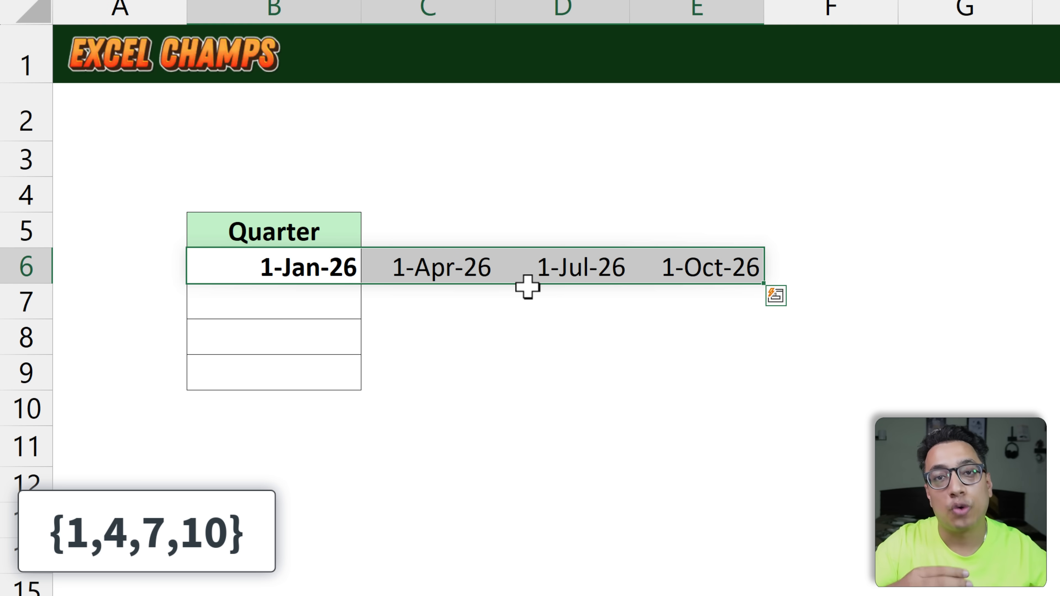
Step: Replace the commas in B6's month array with semicolons, giving {1;4;7;10}, and select the resulting dates B6:B9
double_click(350, 268)
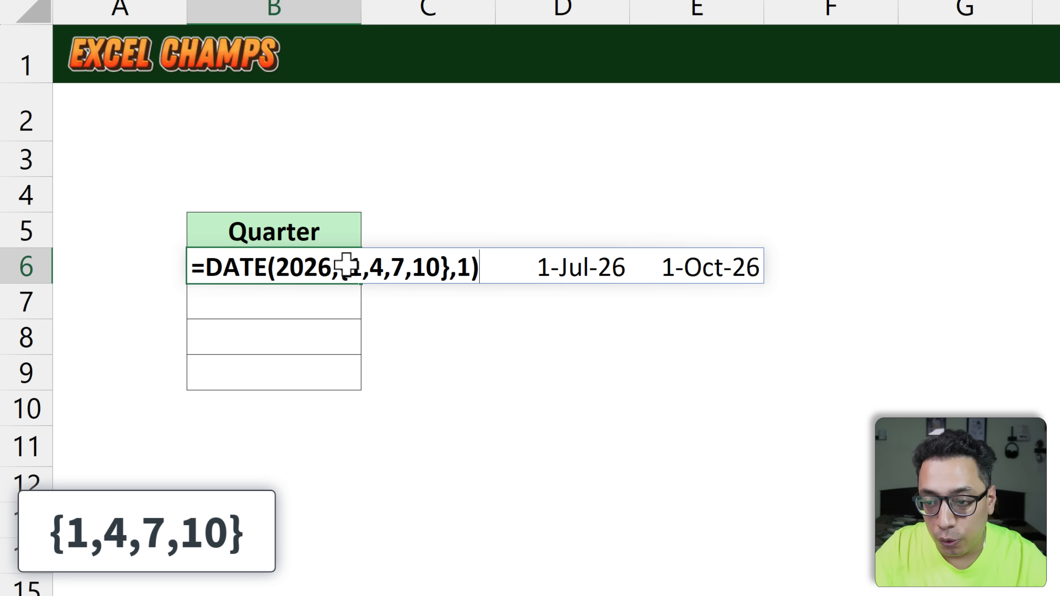
left_click(349, 268)
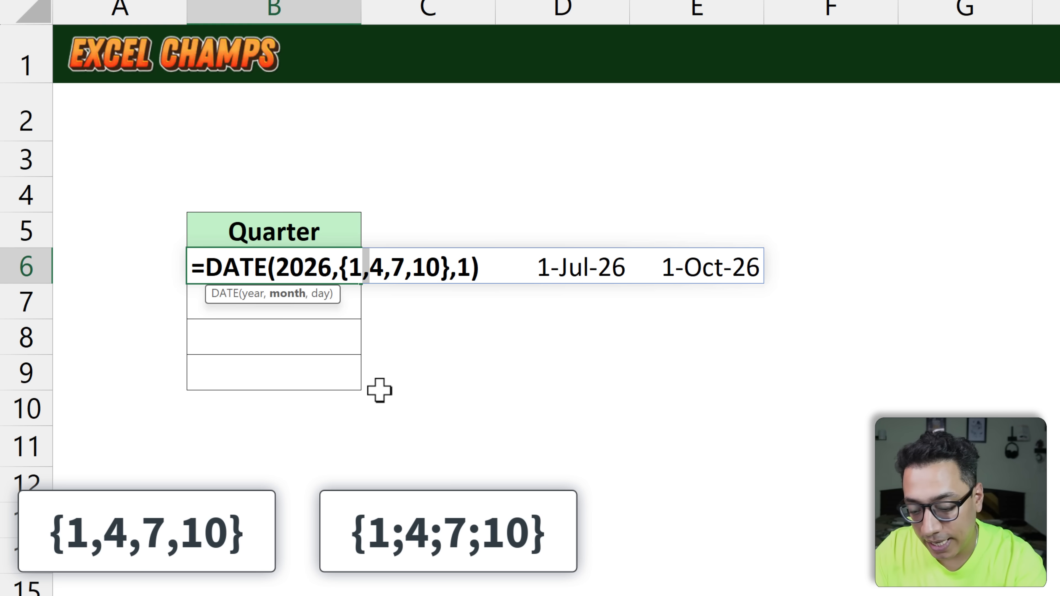
type(";")
left_click_drag(392, 274, 407, 271)
type(";4")
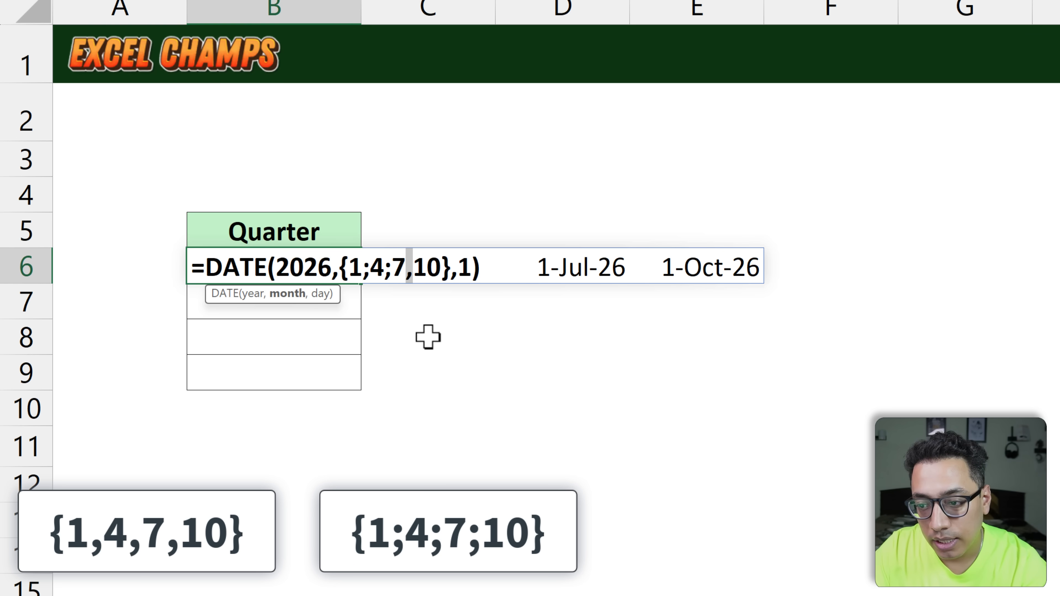
type(";")
key("Return")
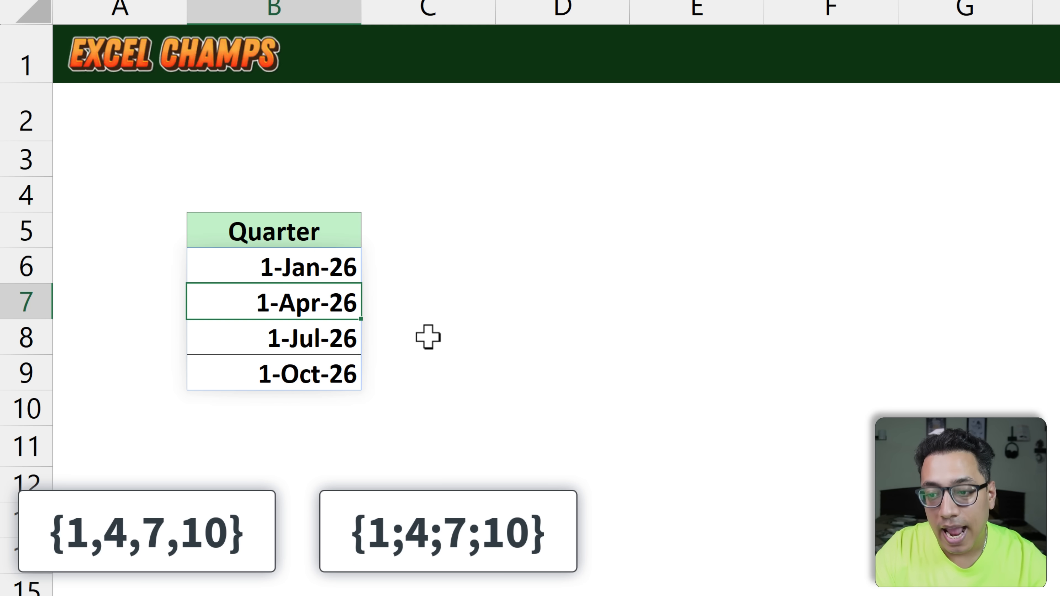
key("Up")
key("ctrl+shift+Down")
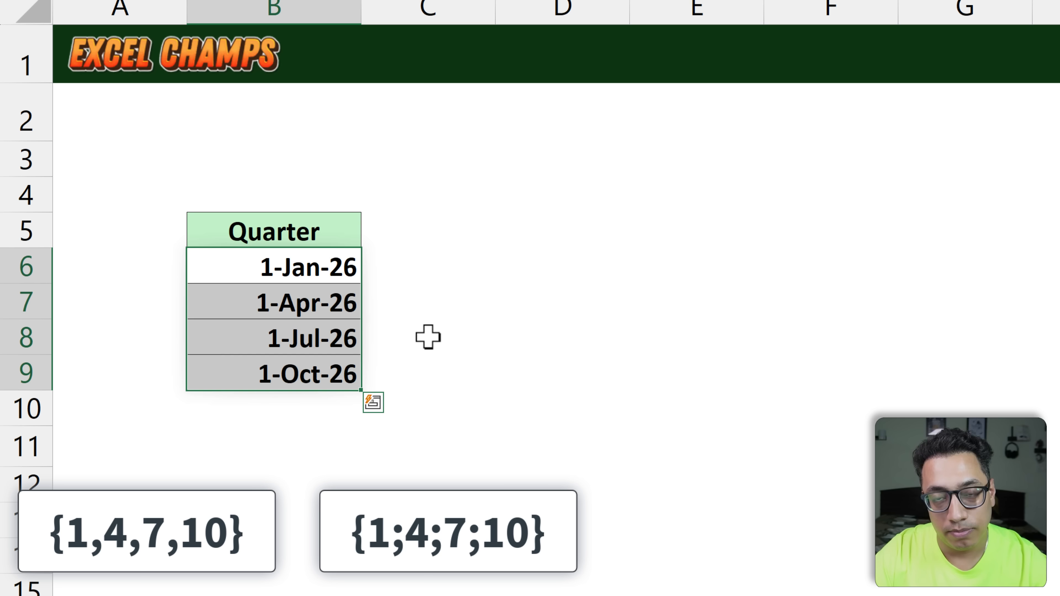
Step: Switch the separators in B6's month array back to commas, giving {1,4,7,10}
double_click(339, 267)
left_click(362, 267)
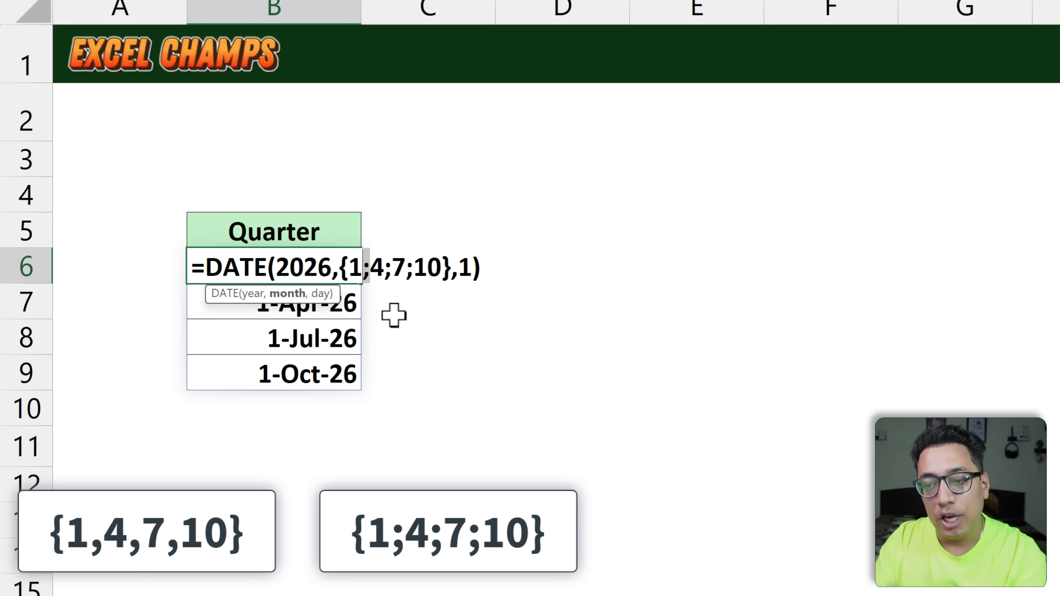
type(",")
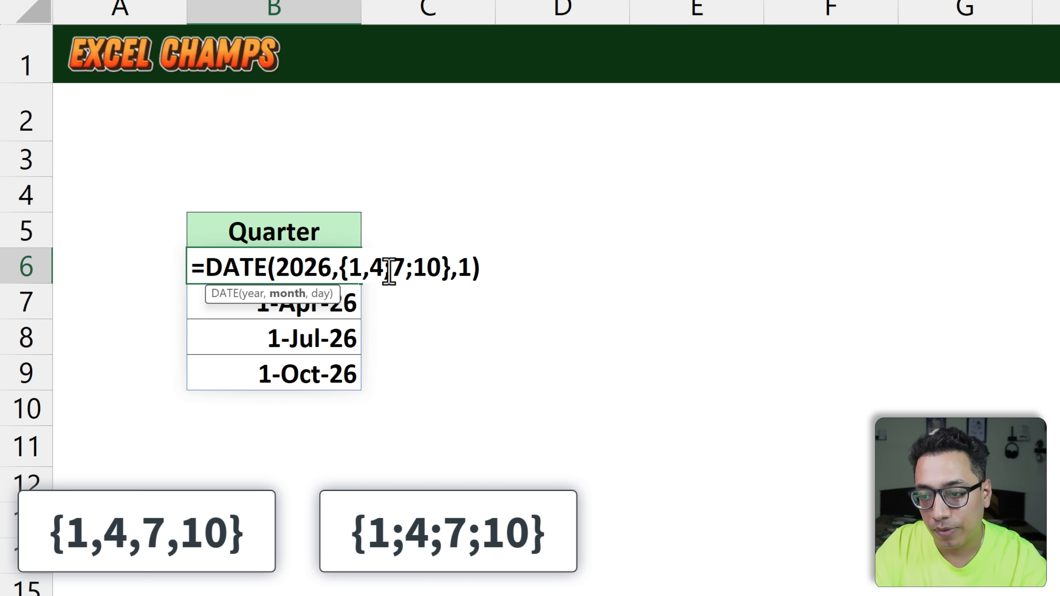
type(",4")
left_click_drag(389, 272, 403, 272)
type(",7,")
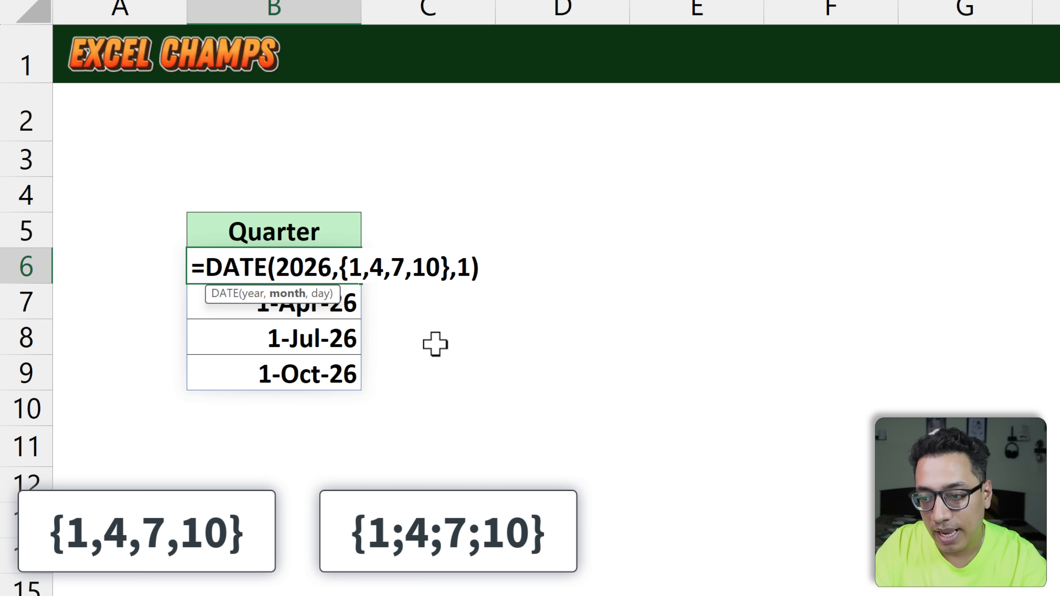
key("Return")
Step: Restore the semicolon separators in B6's month array
double_click(361, 272)
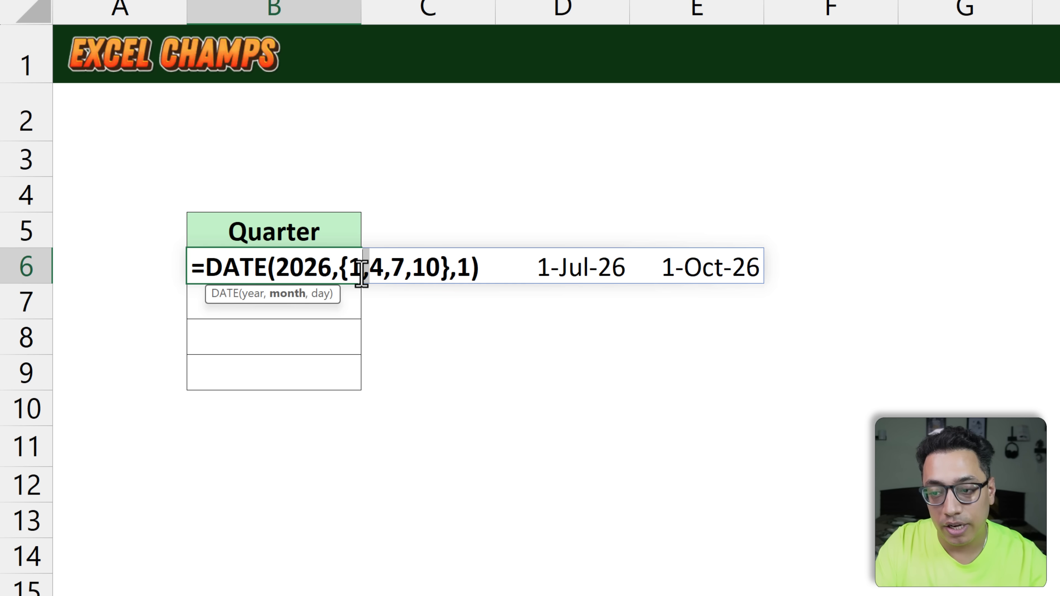
type(";")
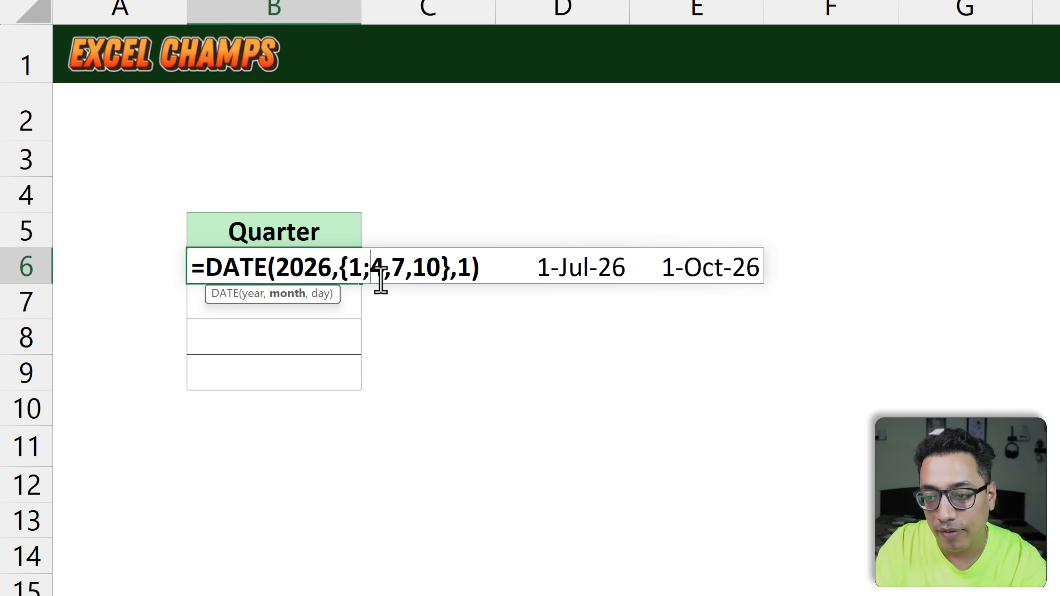
mouse_move(392, 272)
left_mouse_down()
mouse_move(381, 272)
mouse_move(403, 272)
left_mouse_up()
type(";;")
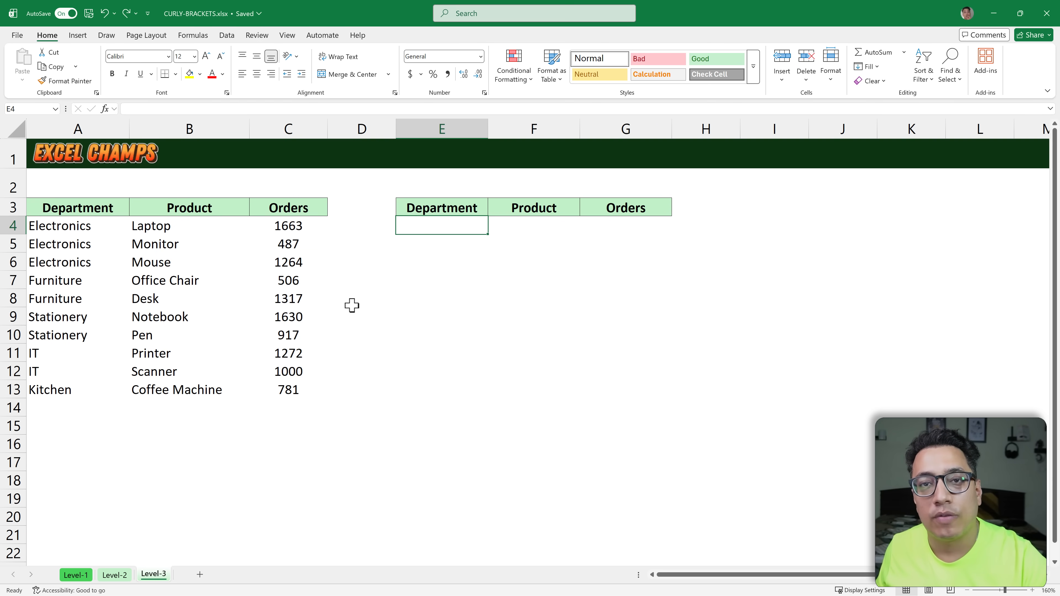
Step: Start a SORT formula in E4 on the Level-3 sheet, with A4:C13 as the array
type("=SORT(")
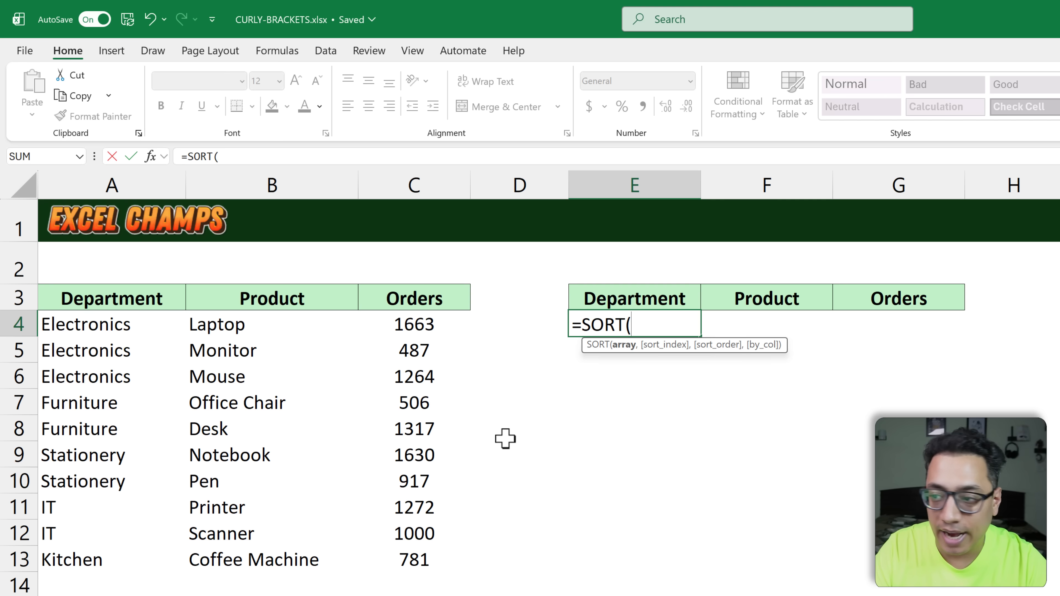
key("ctrl+Left")
key("ctrl+Left")
key("ctrl+shift+Down")
key("ctrl+shift+Right")
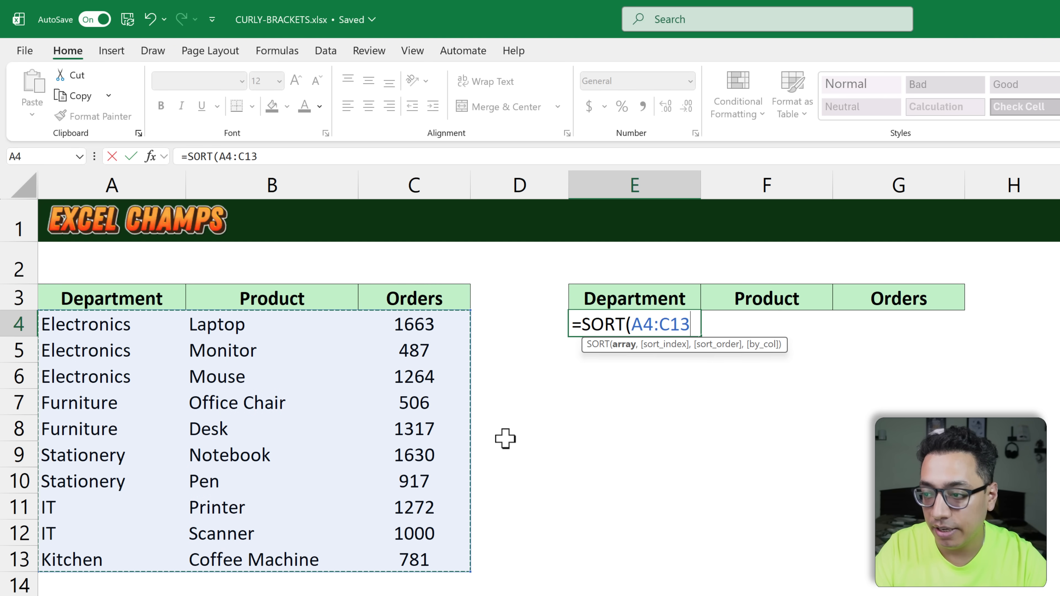
type(",")
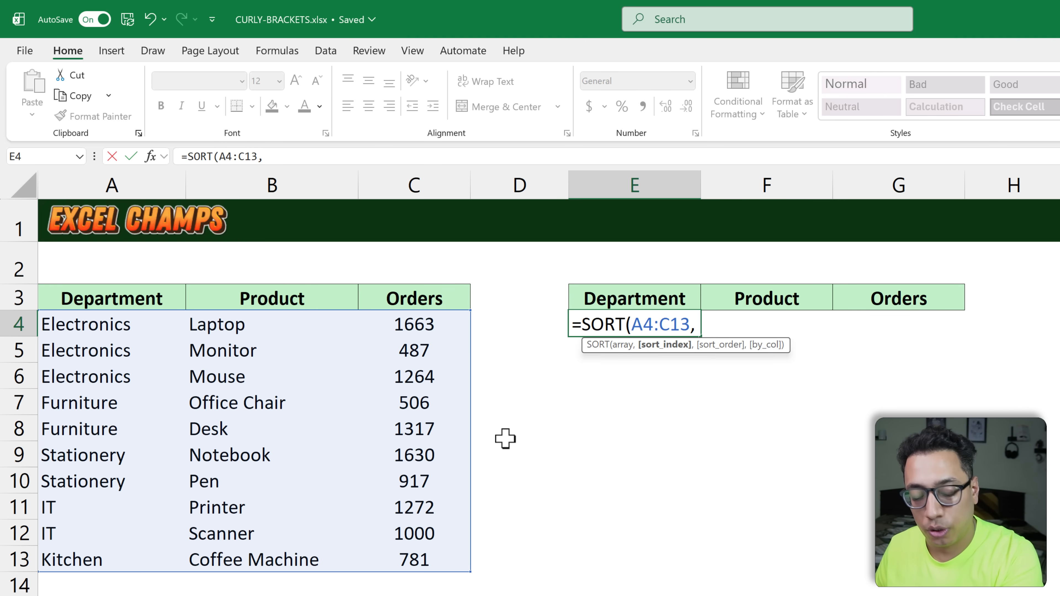
Step: Finish the E4 SORT formula with sort index {1,3} and ascending order 1
type("{1,3")
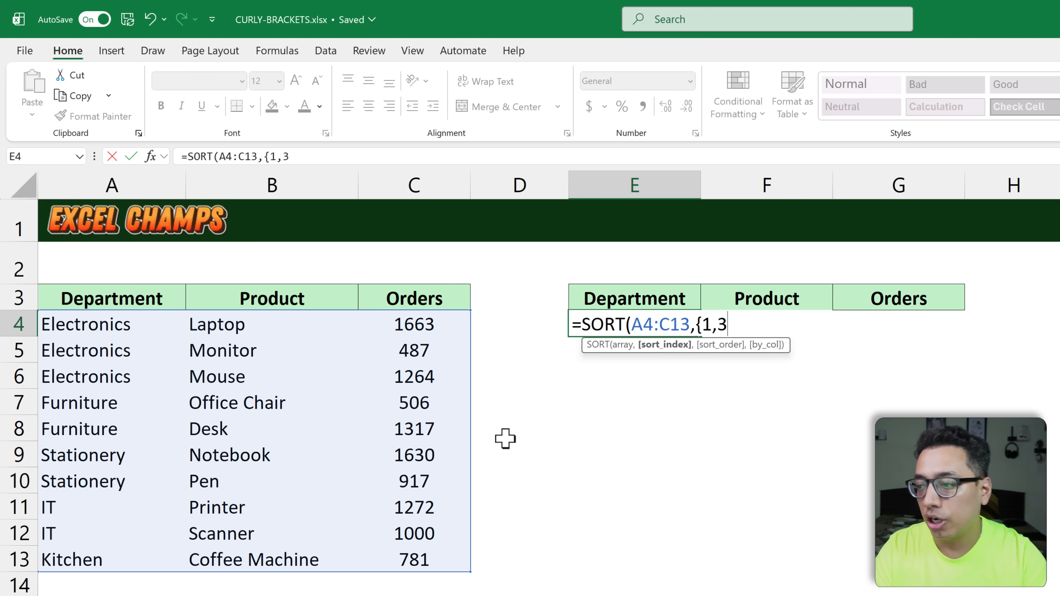
type("}")
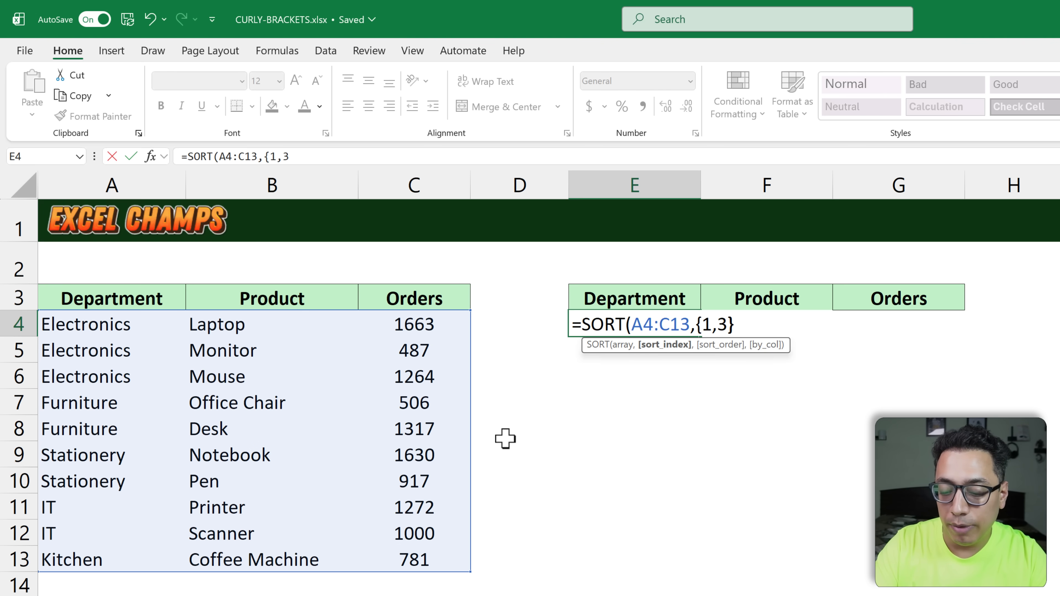
type(",")
key("Down")
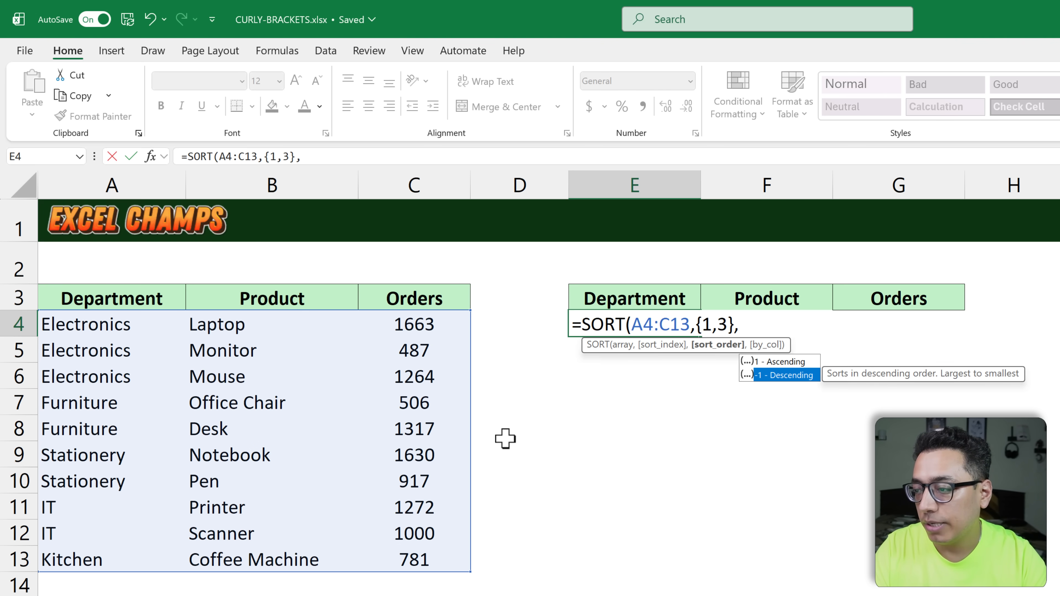
key("Up")
key("Tab")
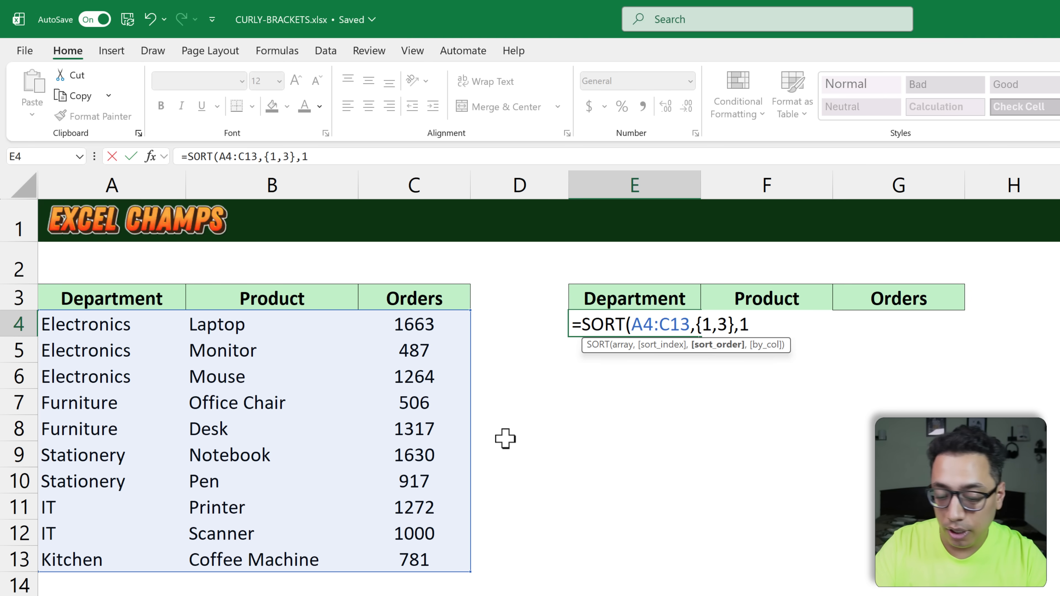
key("Return")
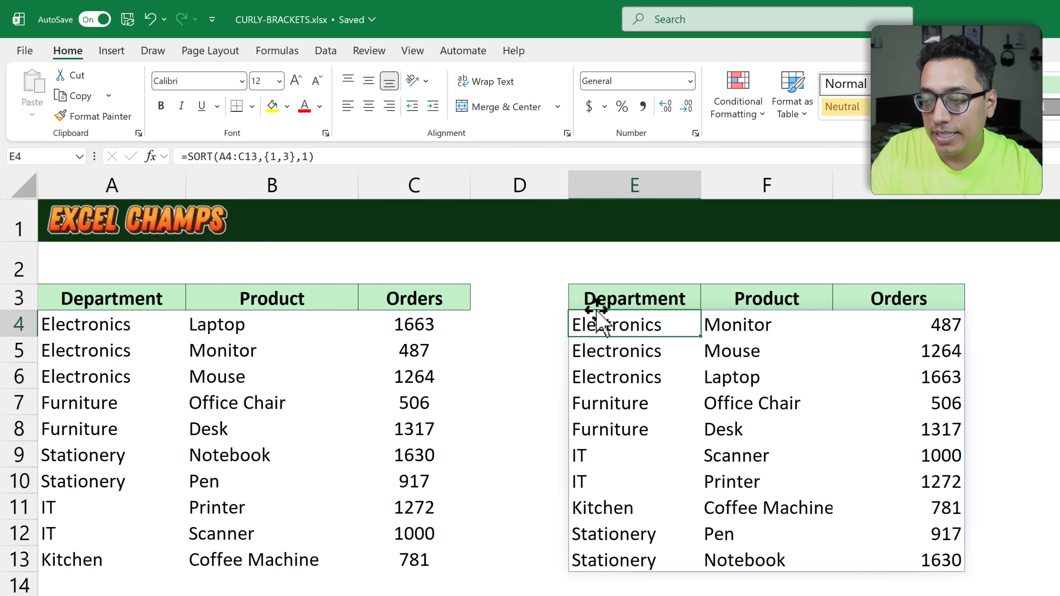
left_click(626, 294)
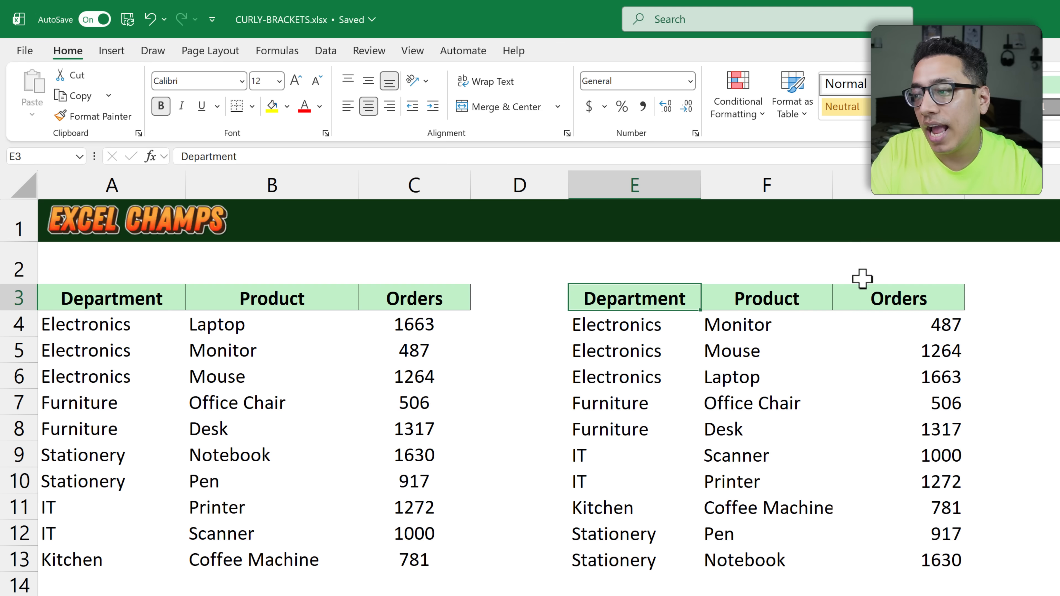
Step: Change the sort order in E4's SORT formula to the array {-1,1}, for descending Department and ascending Orders
double_click(634, 324)
double_click(745, 324)
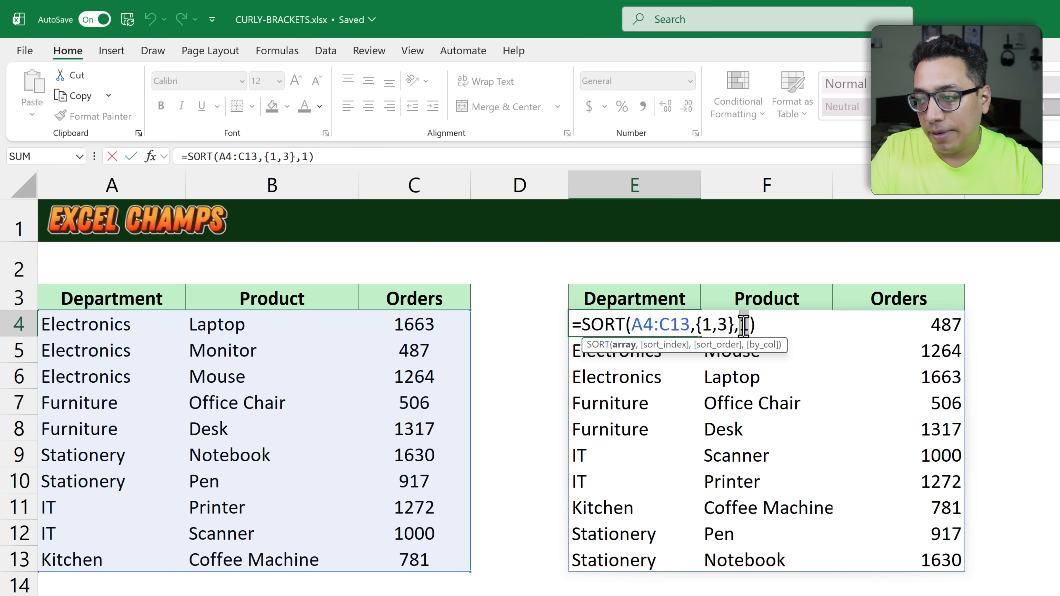
key("BackSpace")
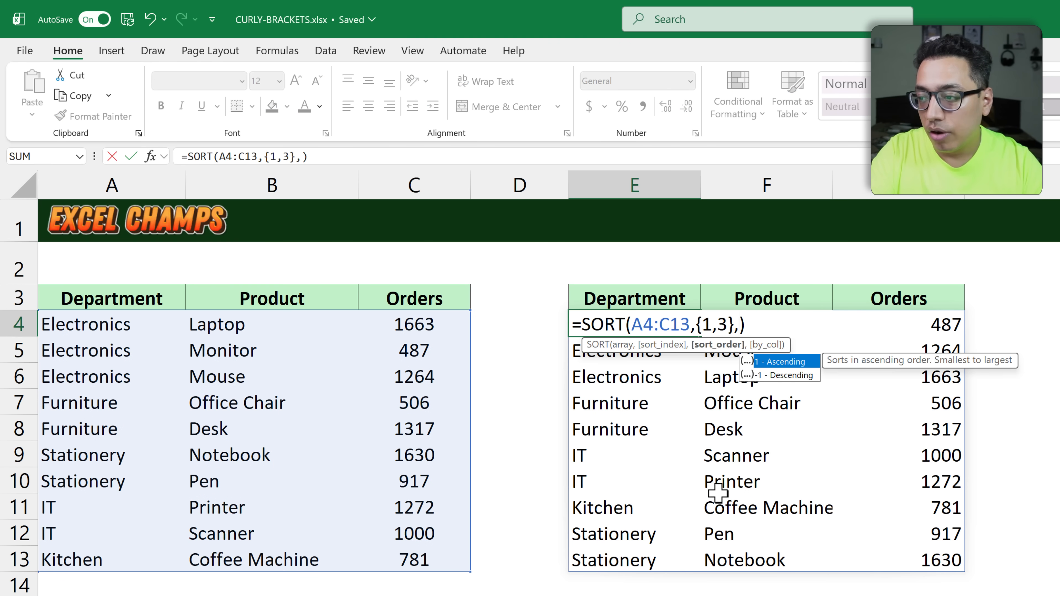
type("{")
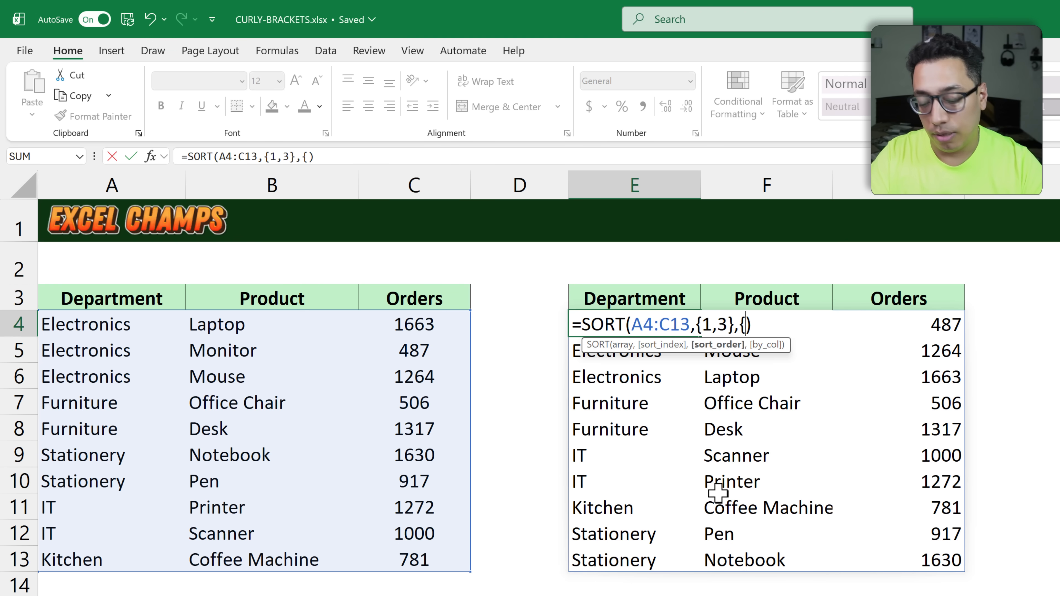
type("-1")
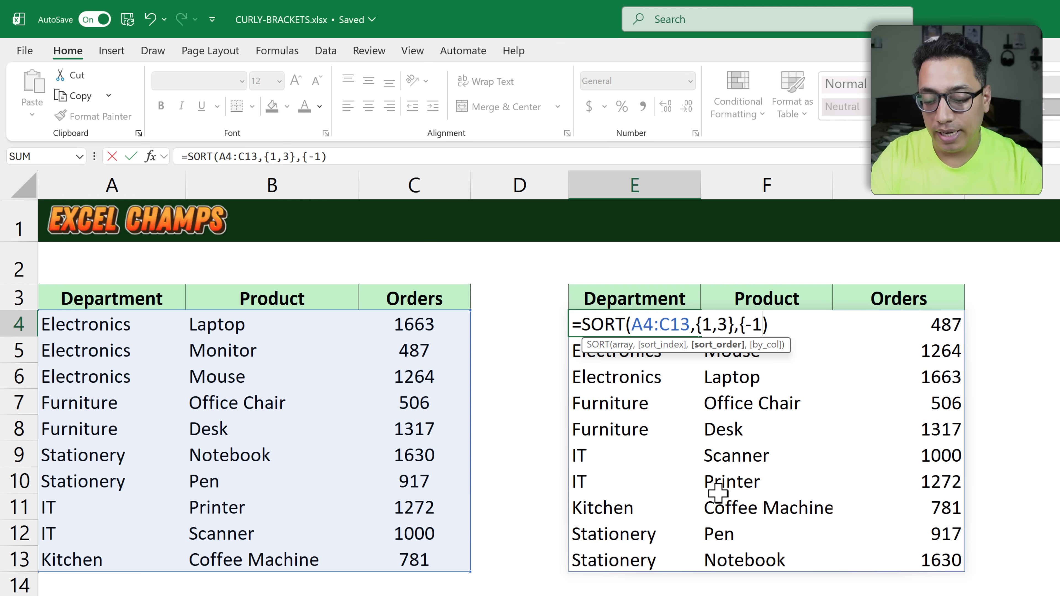
type(",")
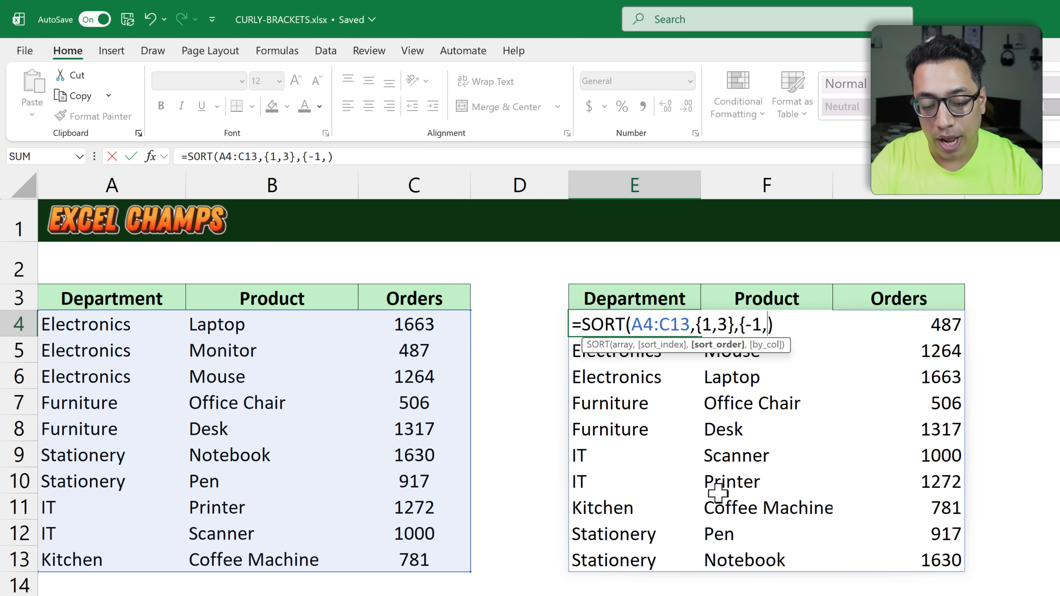
type("1")
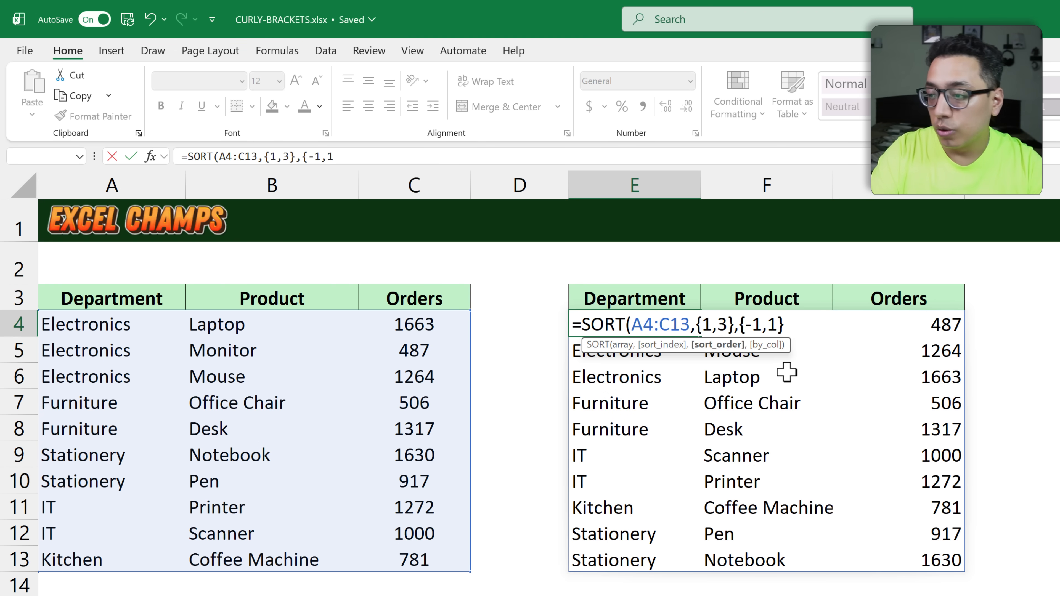
type("})")
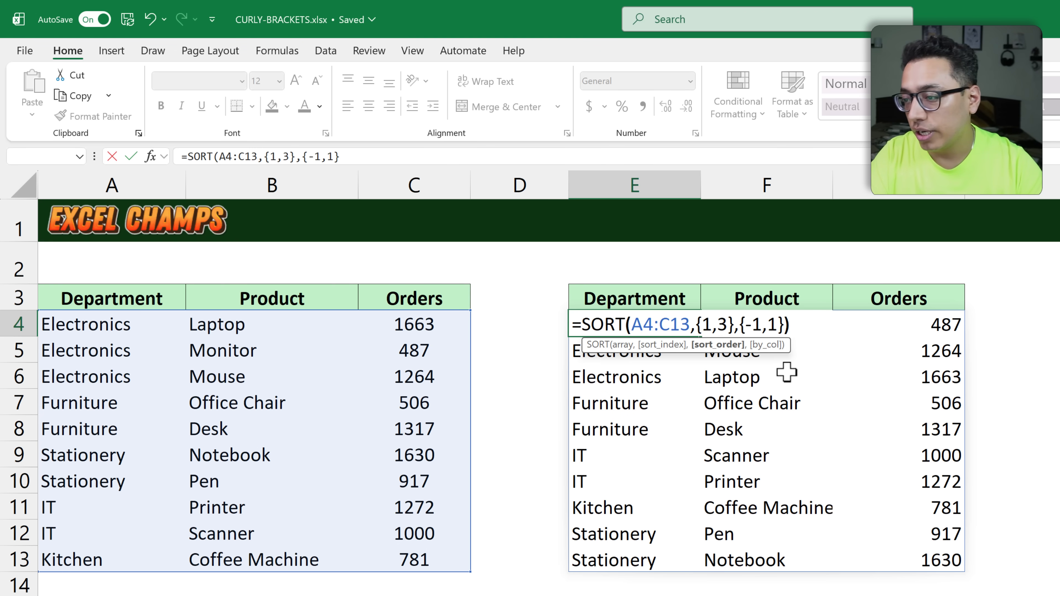
key("Return")
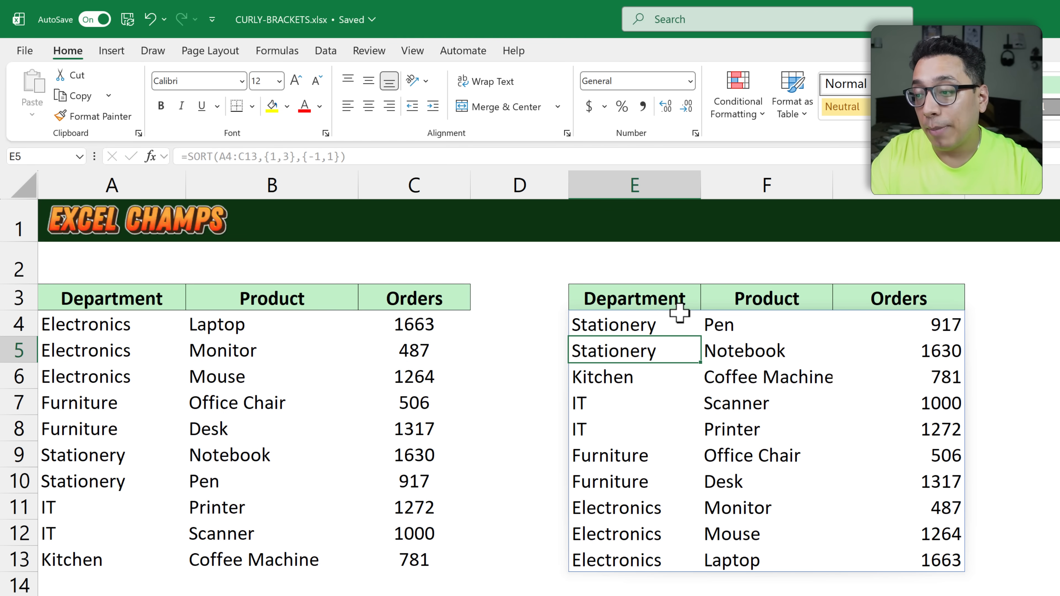
left_click_drag(672, 275, 716, 250)
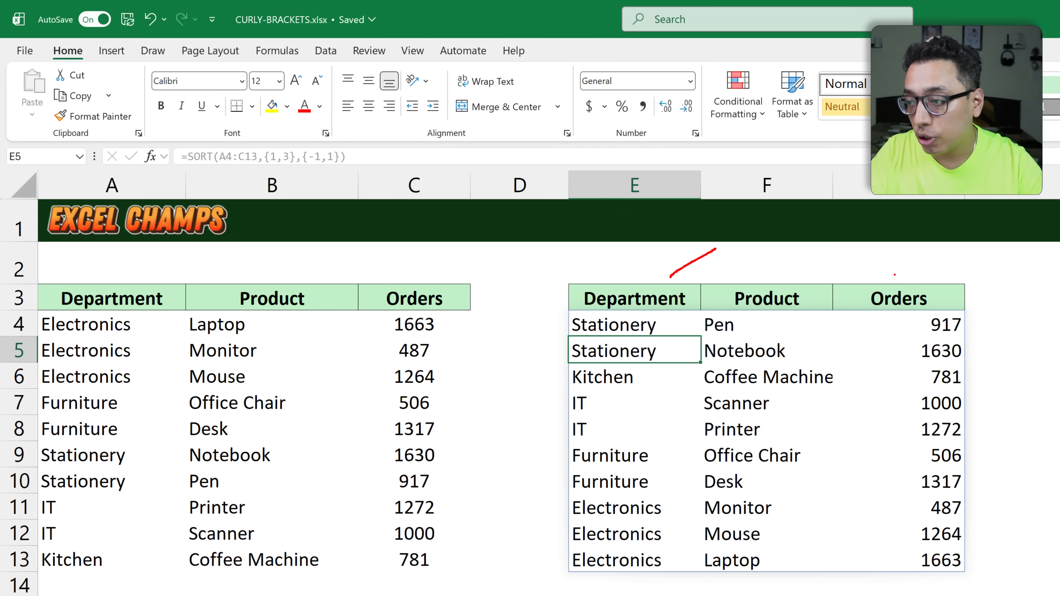
left_click_drag(895, 274, 919, 250)
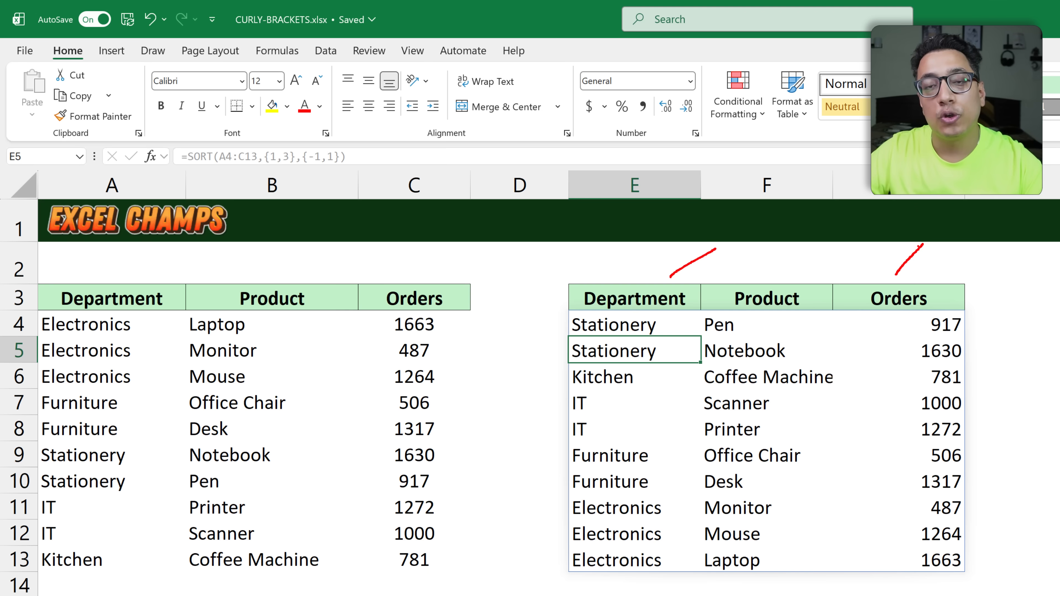